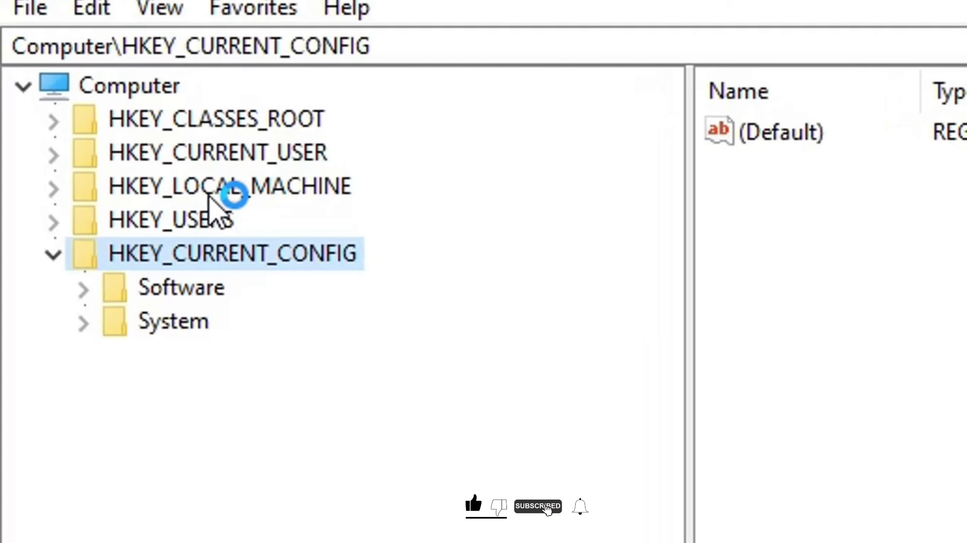
Expand HKEY_LOCAL_MACHINE\SYSTEM\CurrentControlSet and open its Control key.
click(210, 192)
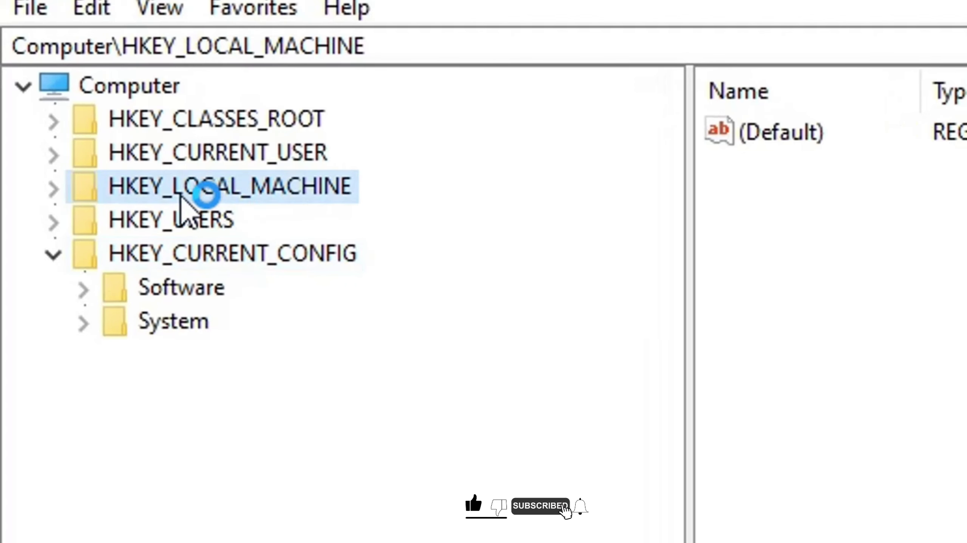
click(61, 190)
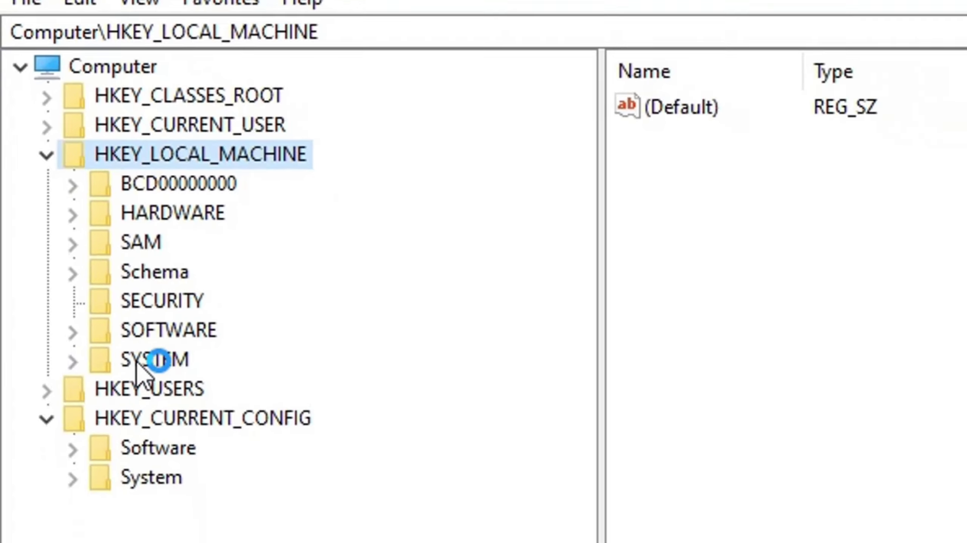
click(72, 361)
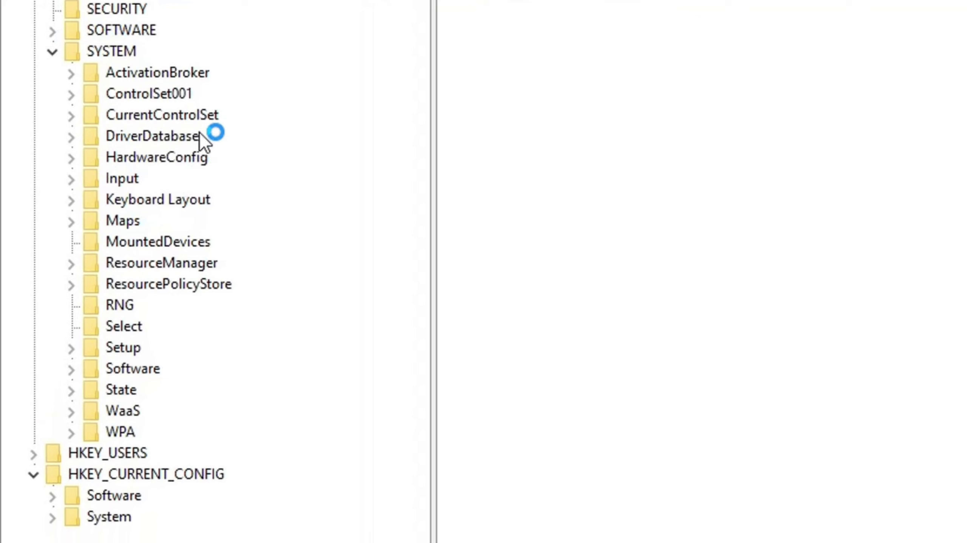
click(138, 114)
click(71, 116)
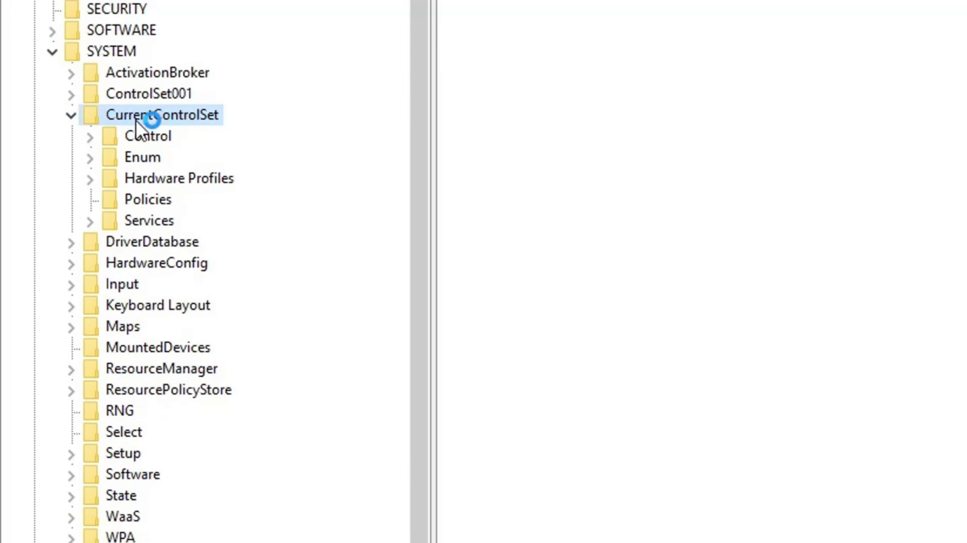
click(93, 138)
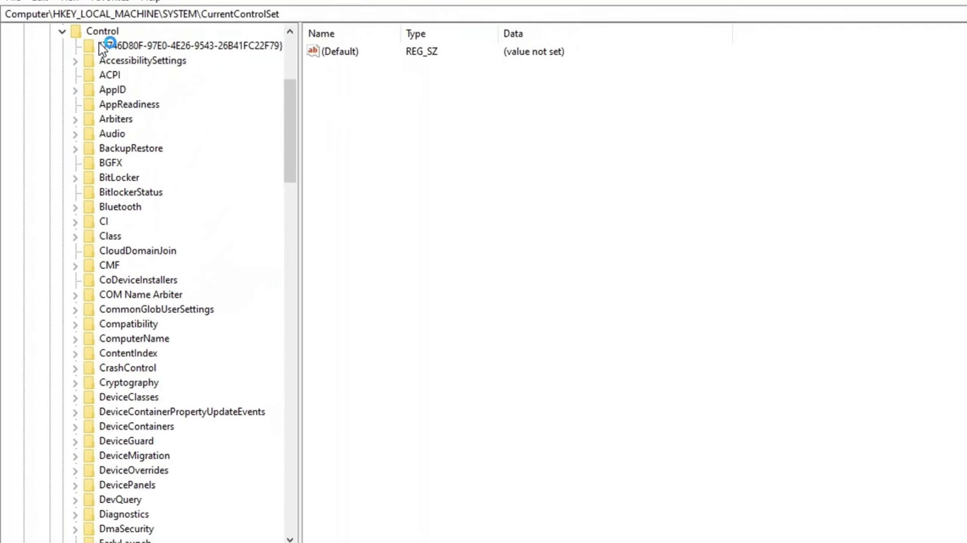
click(95, 56)
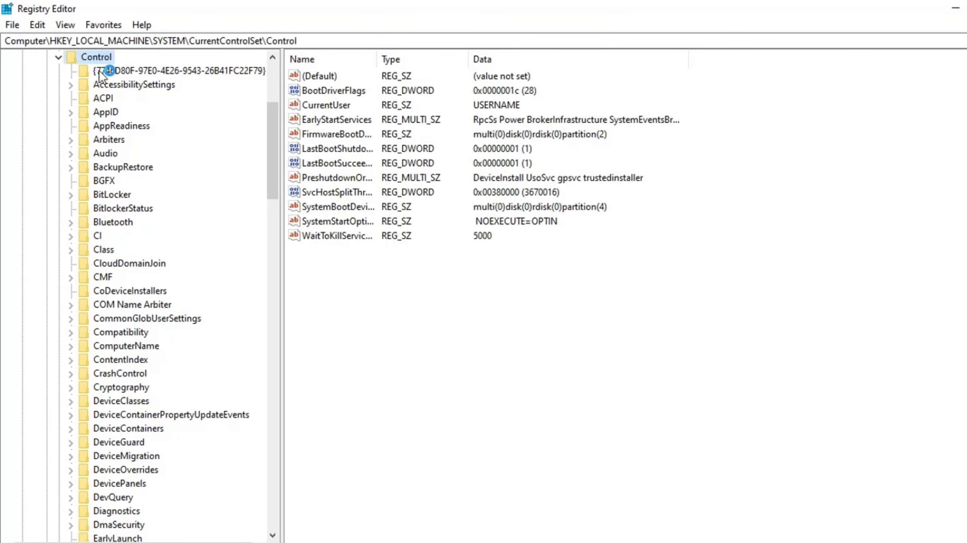
Open the Print key under Control.
scroll(129, 261, down, 10)
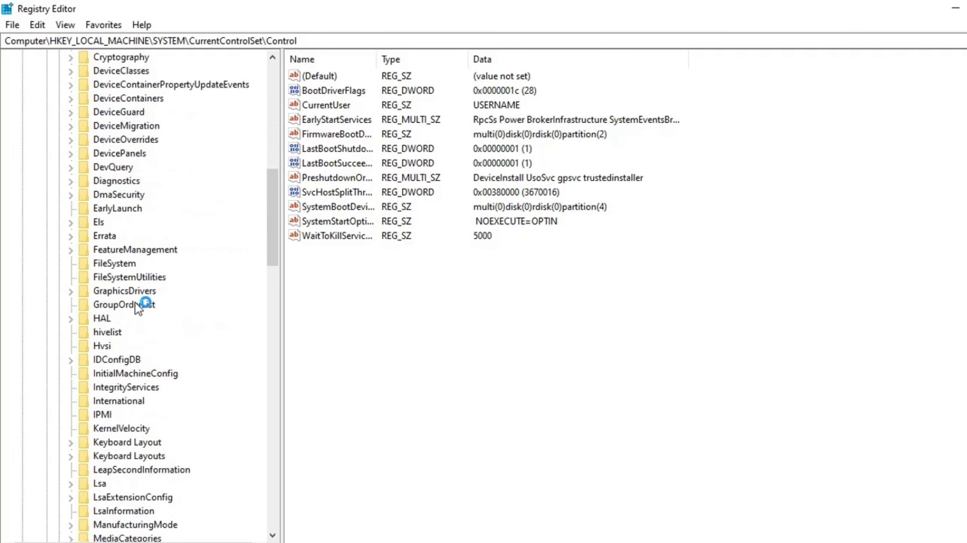
scroll(137, 316, down, 1)
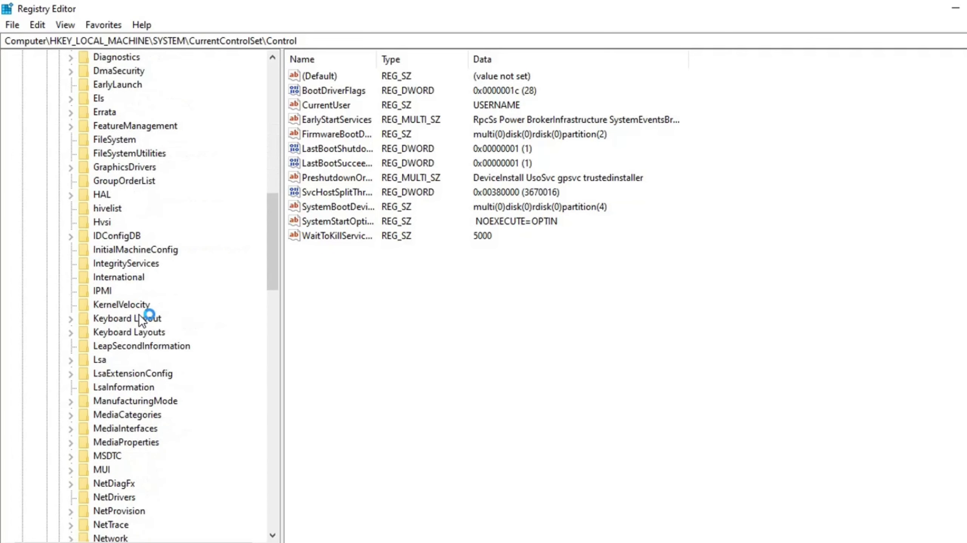
scroll(140, 315, down, 7)
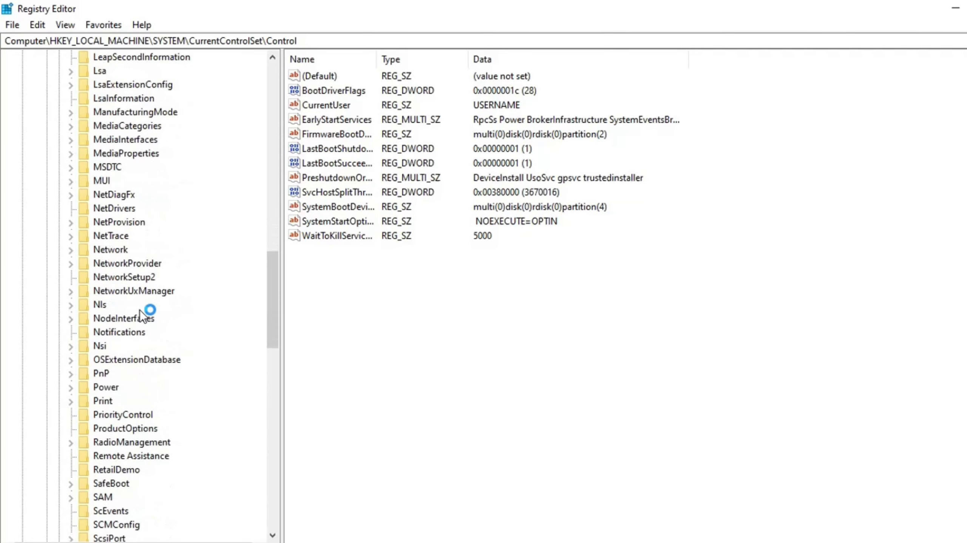
click(102, 401)
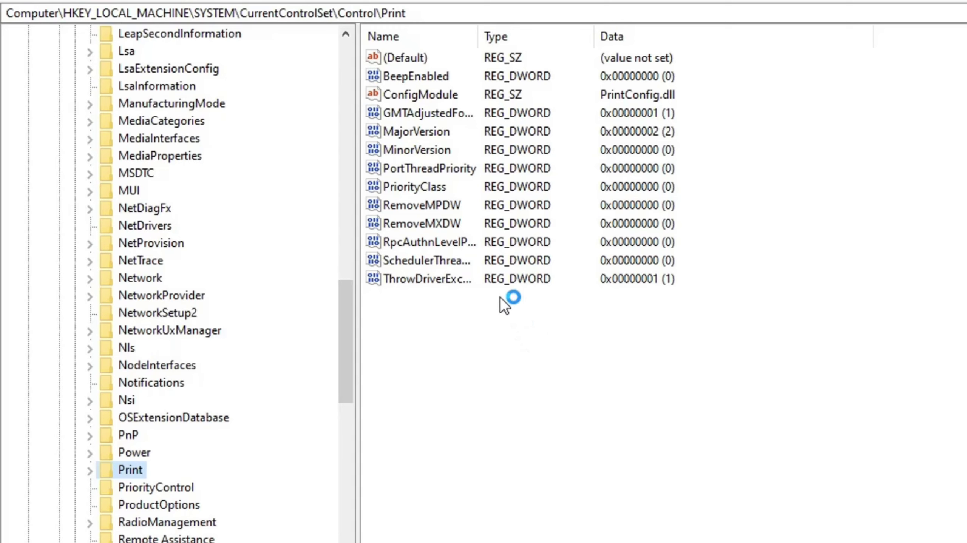
Widen the Name column of the Print key's values and delete the existing RpcAuthnLevelPrivacyEnabled value.
drag(478, 36, 587, 37)
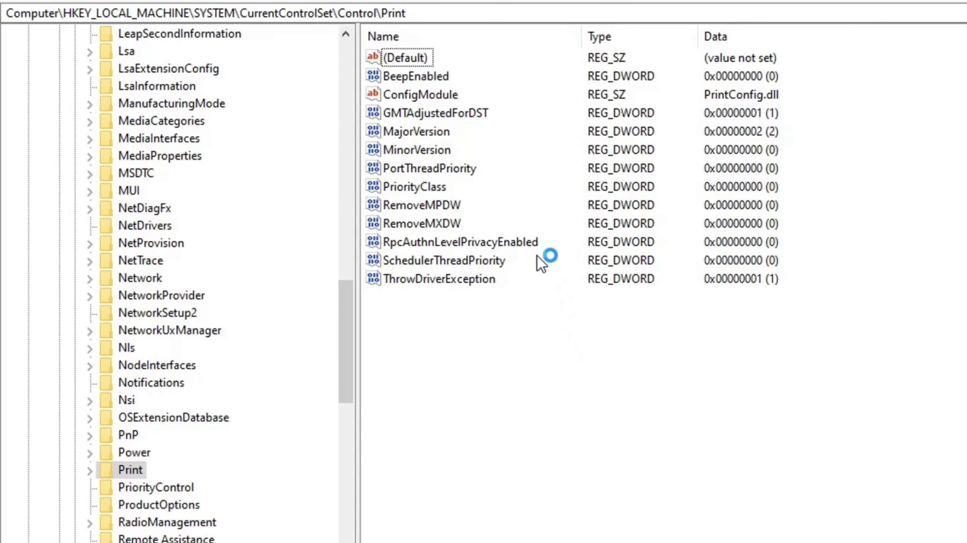
click(514, 244)
key(Delete)
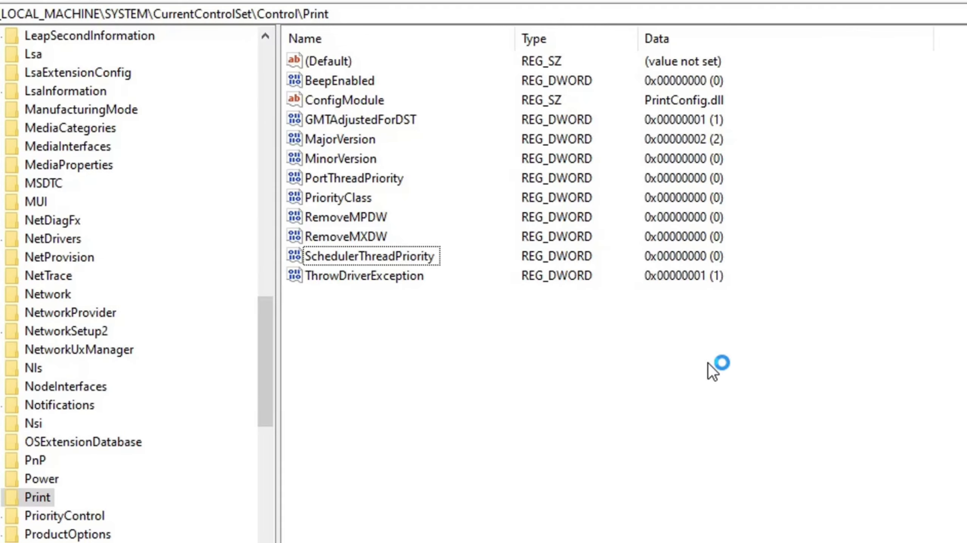
Create a new DWORD (32-bit) value in the Print key named RpcAuthnLevelPrivacyEnabled.
right_click(621, 296)
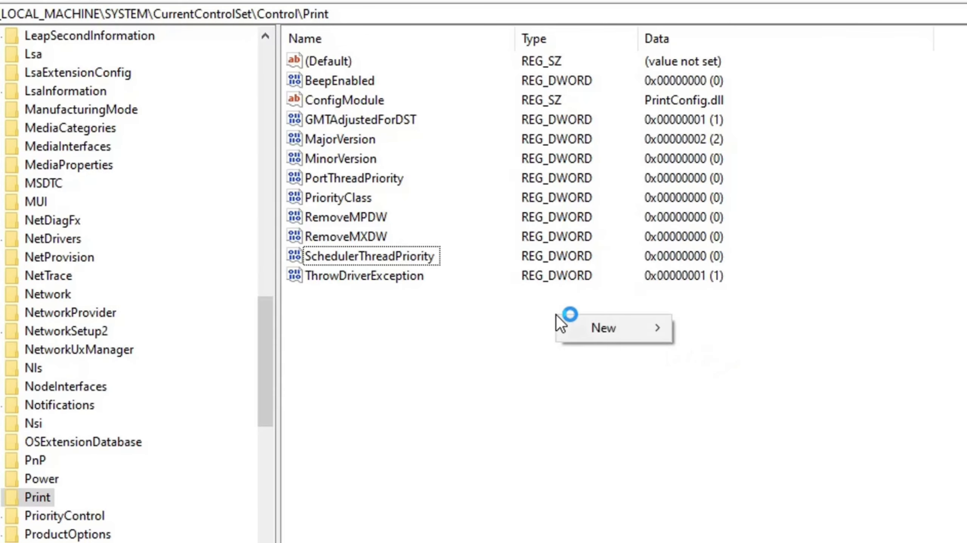
click(639, 327)
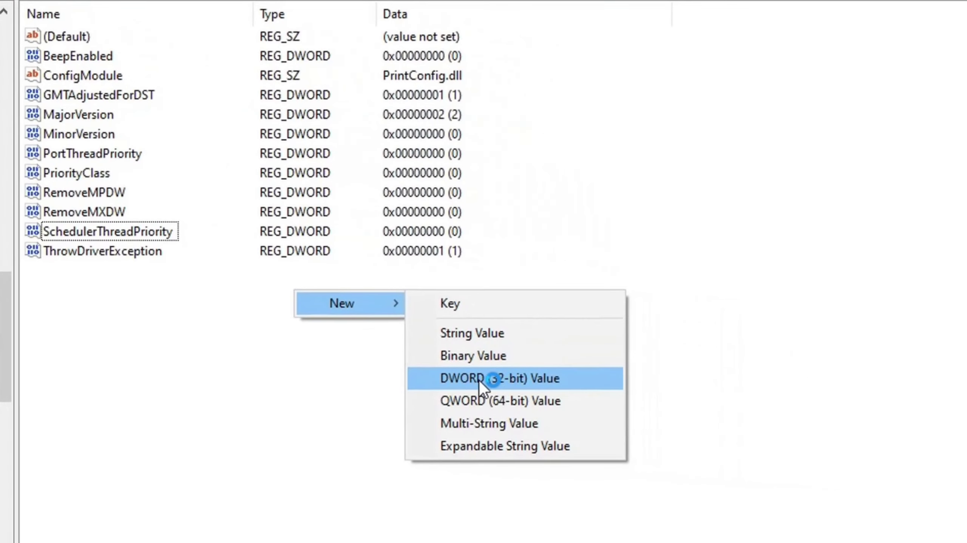
click(505, 381)
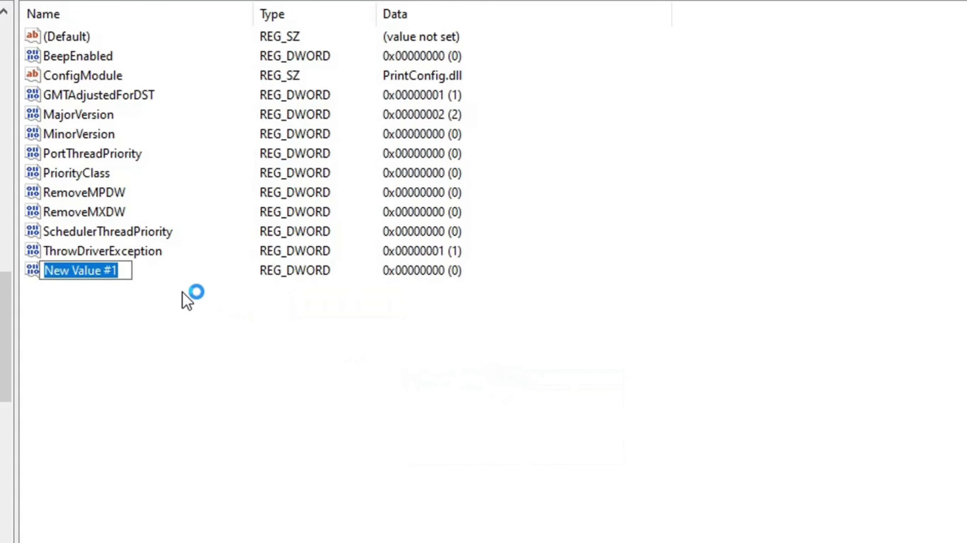
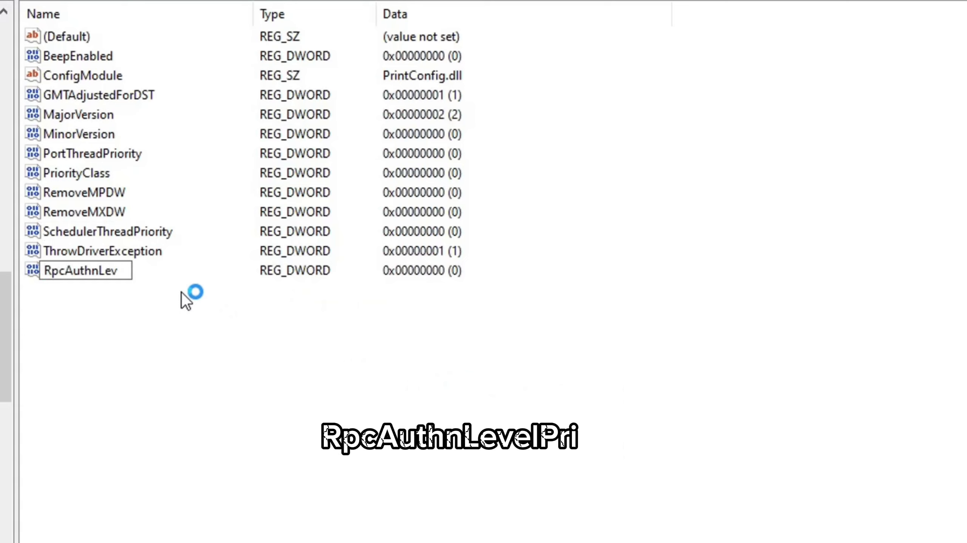
text(rivacyE)
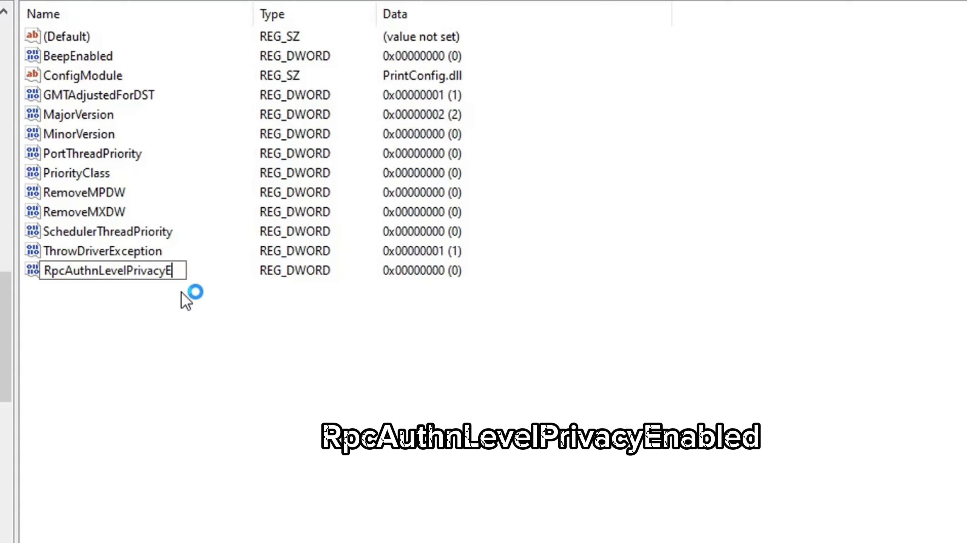
text(nabled)
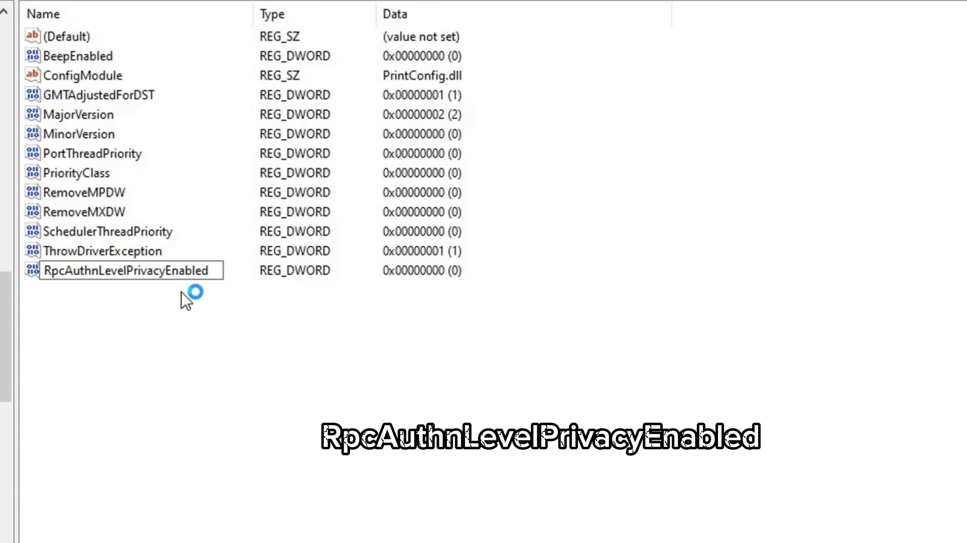
drag(216, 268, 48, 272)
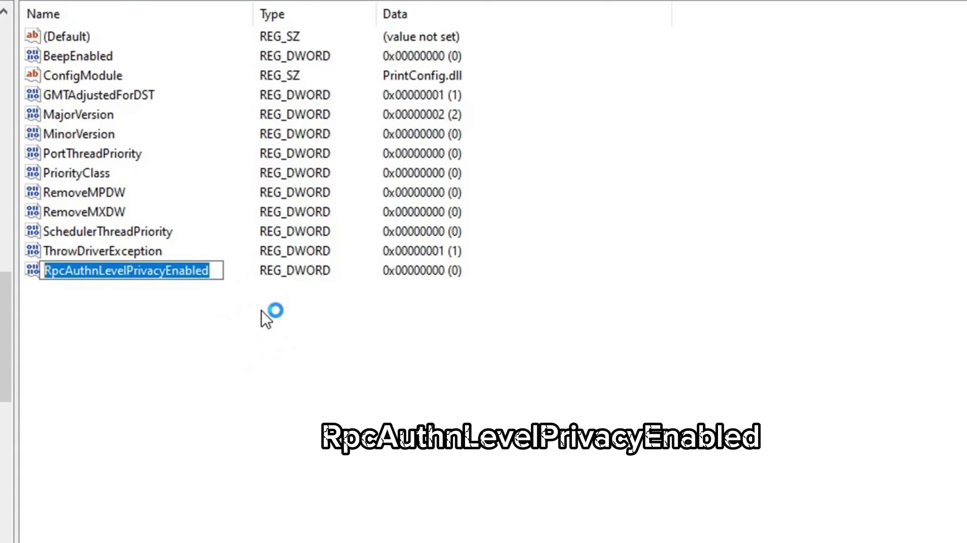
key(Return)
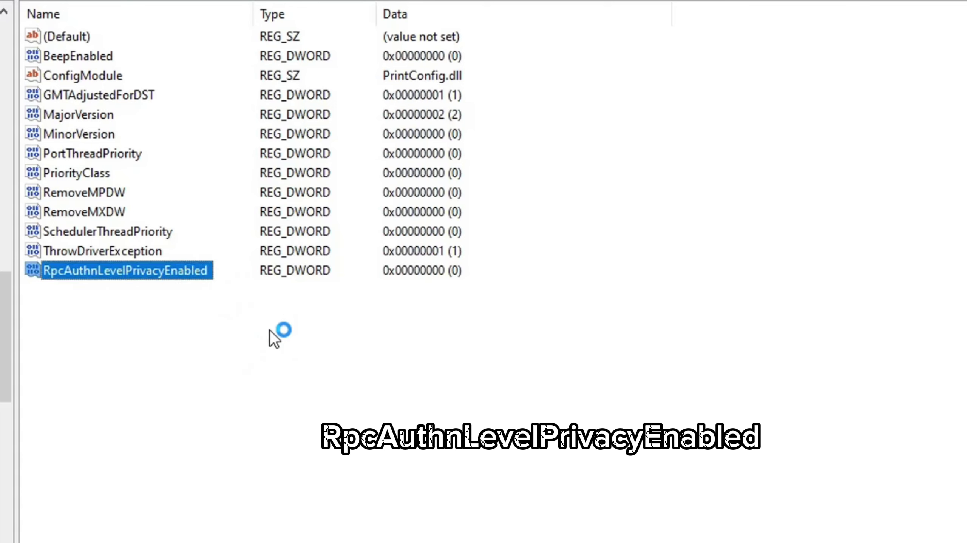
Open RpcAuthnLevelPrivacyEnabled for modification, accept 0 as its hexadecimal value data, and close the registry window.
right_click(190, 271)
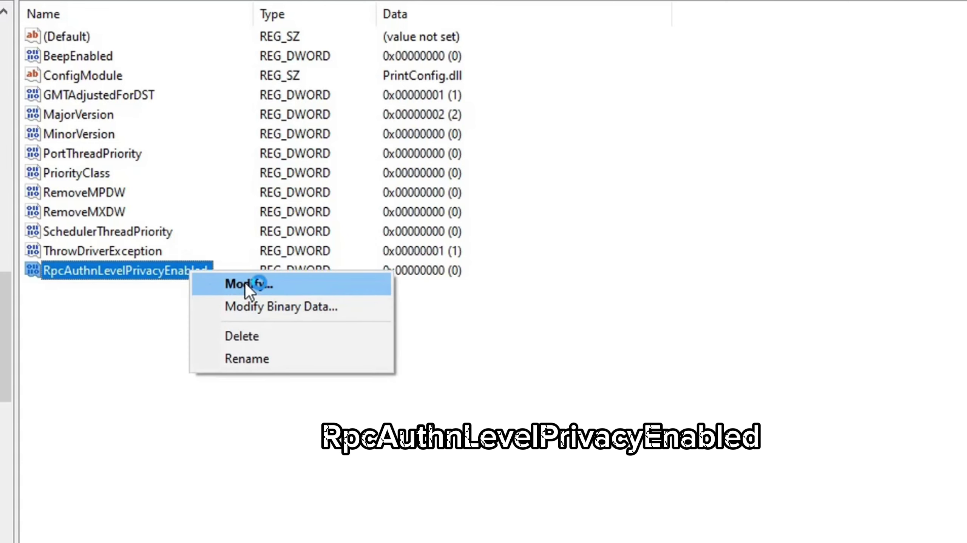
click(245, 285)
drag(6, 71, 500, 171)
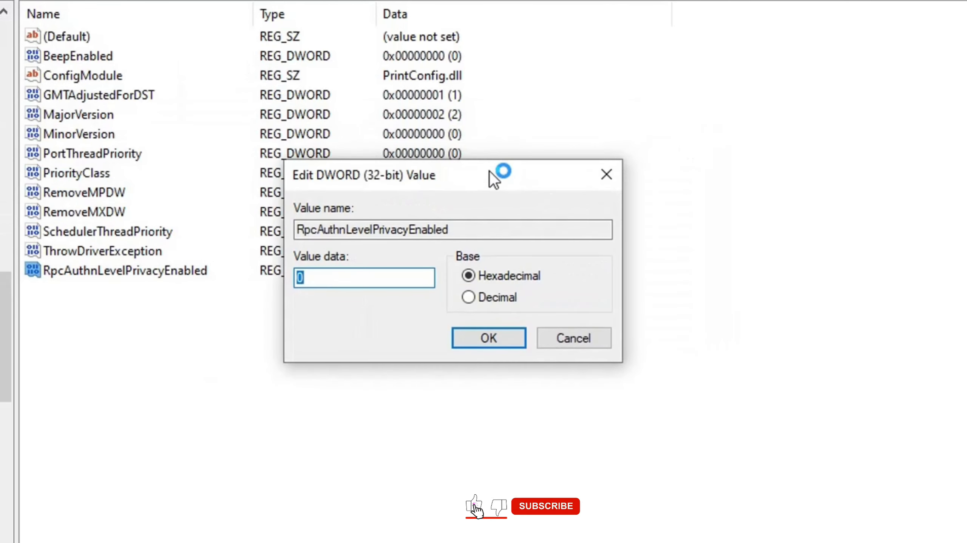
click(304, 280)
drag(296, 281, 320, 281)
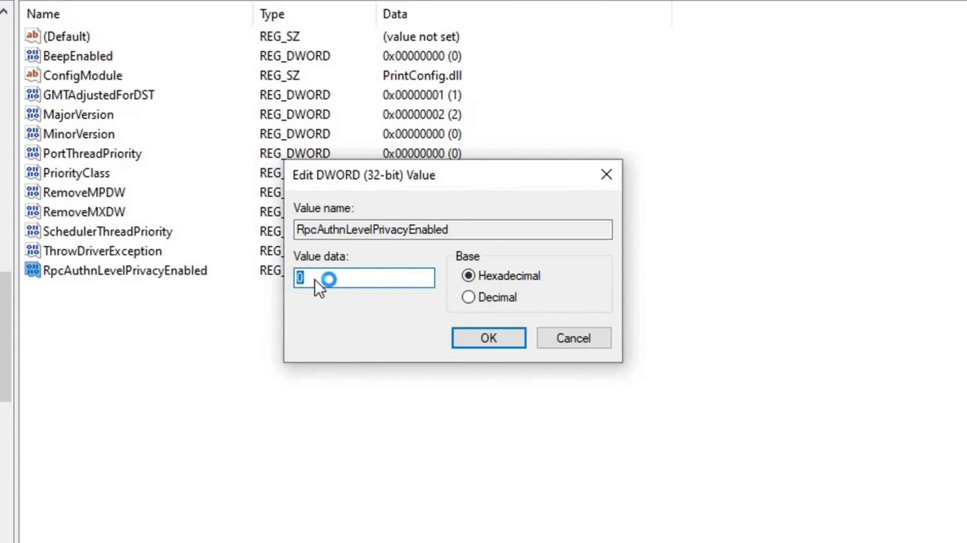
click(497, 341)
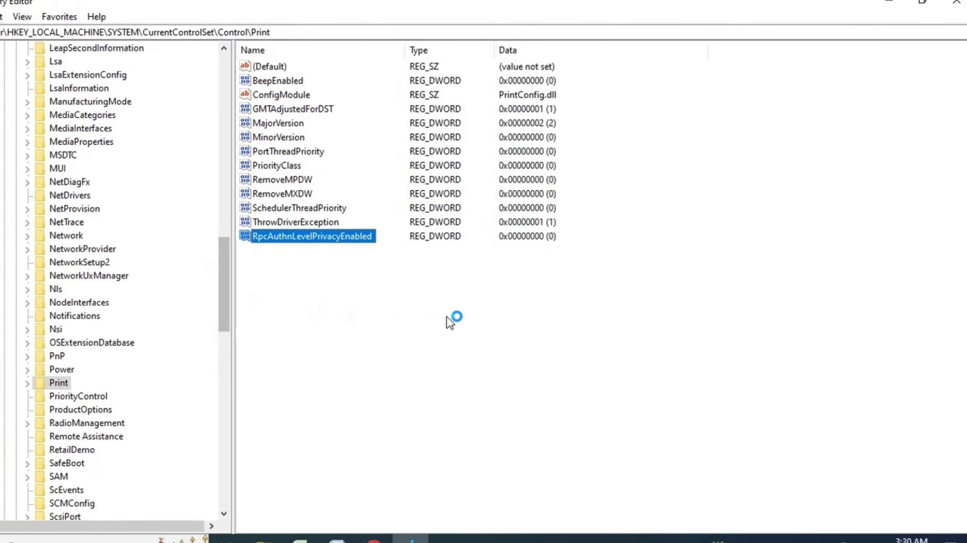
click(949, 8)
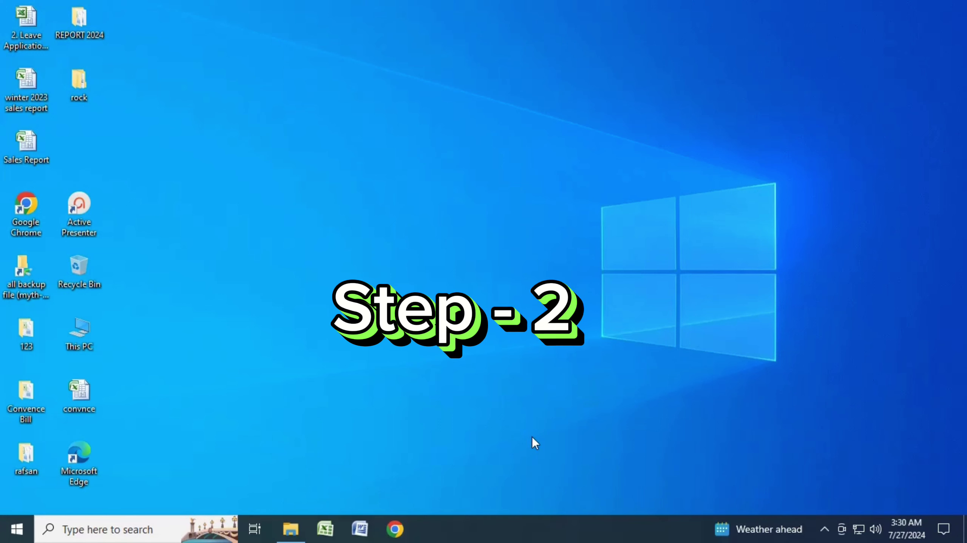
Search Windows for Registry Editor and launch it again.
click(24, 518)
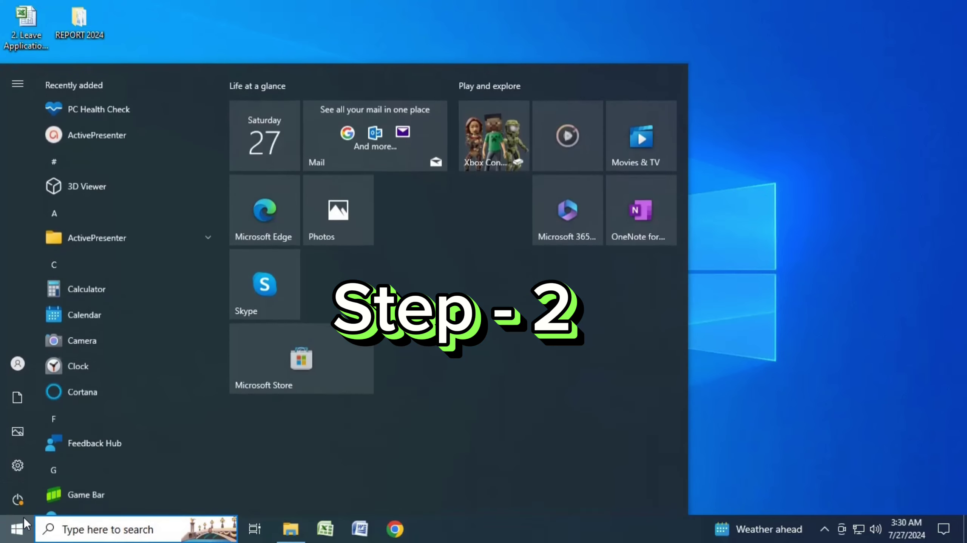
text(r)
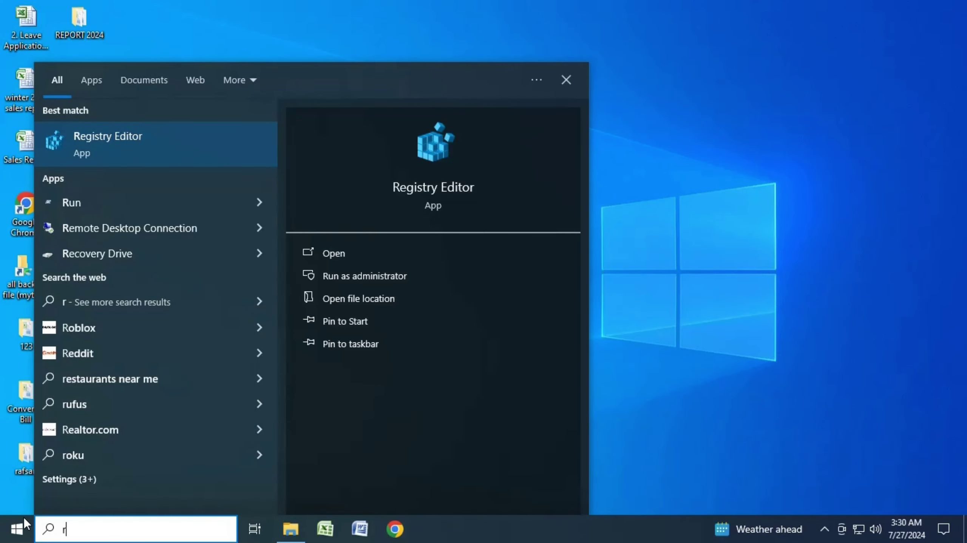
click(440, 188)
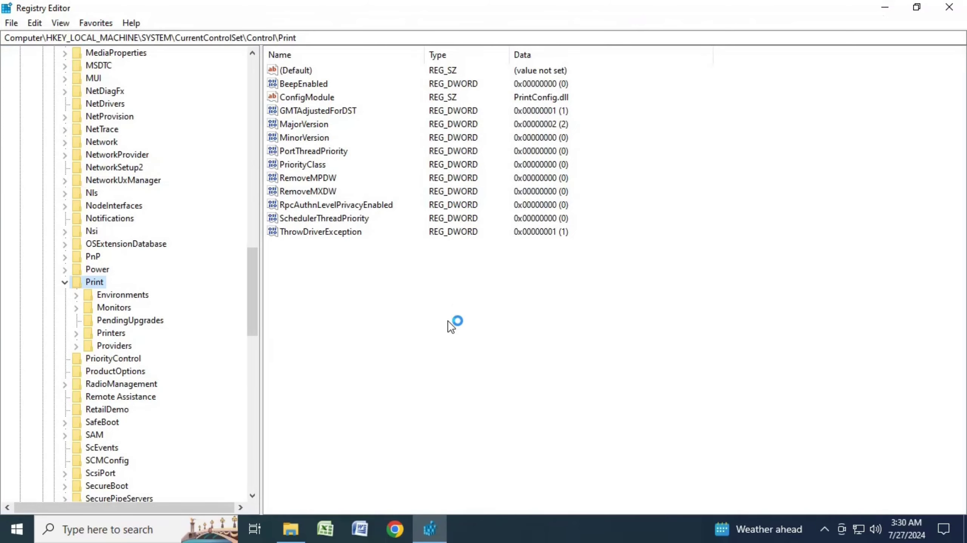
Collapse the SYSTEM branch under HKEY_LOCAL_MACHINE, leaving the HKEY_LOCAL_MACHINE hive expanded.
scroll(198, 201, up, 15)
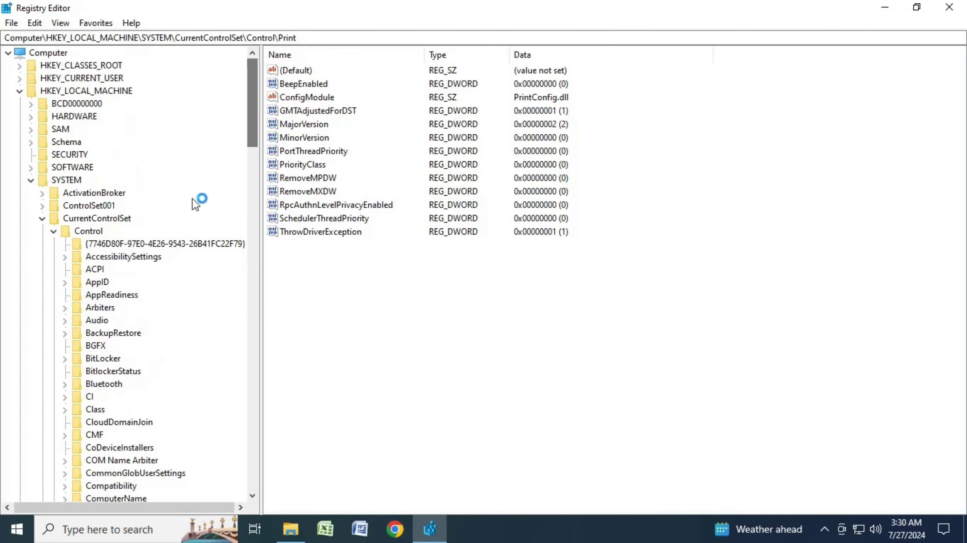
click(20, 91)
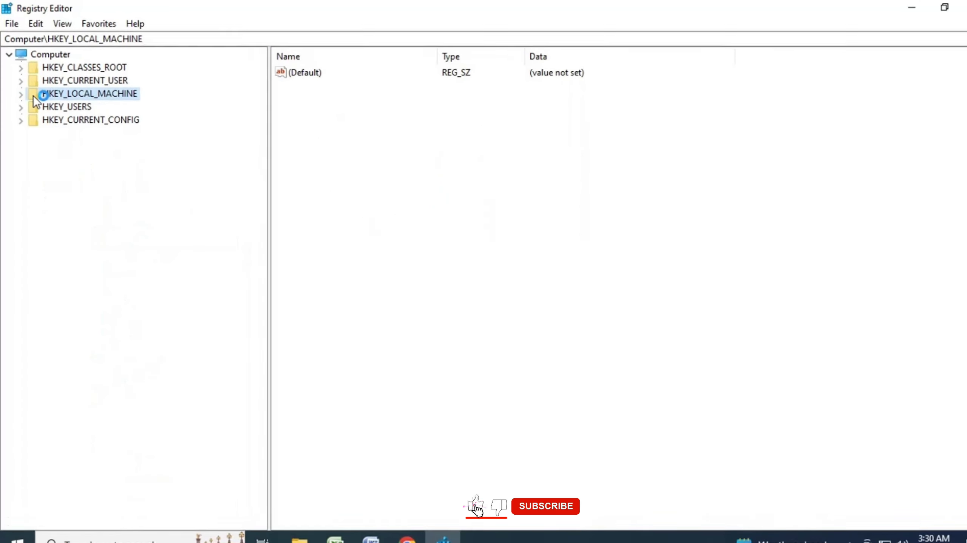
double_click(27, 95)
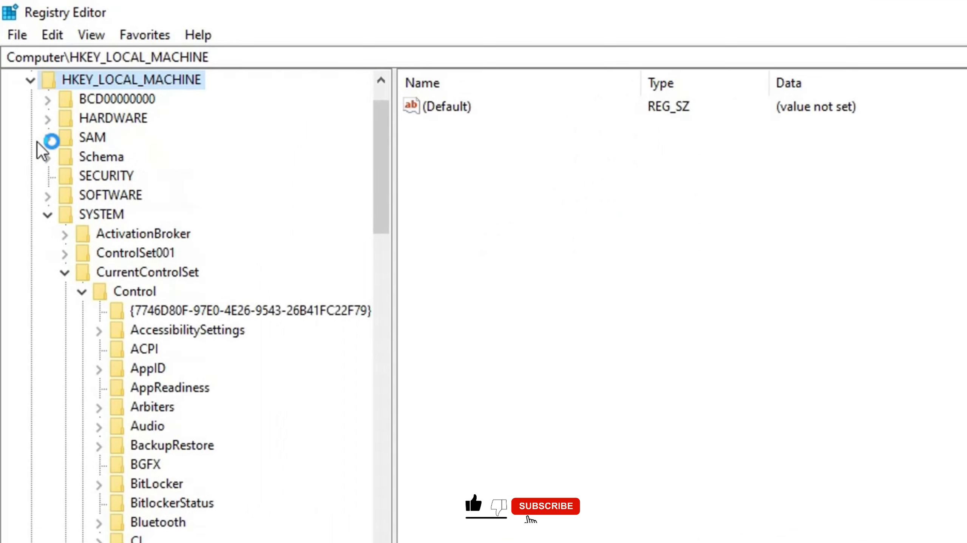
click(48, 213)
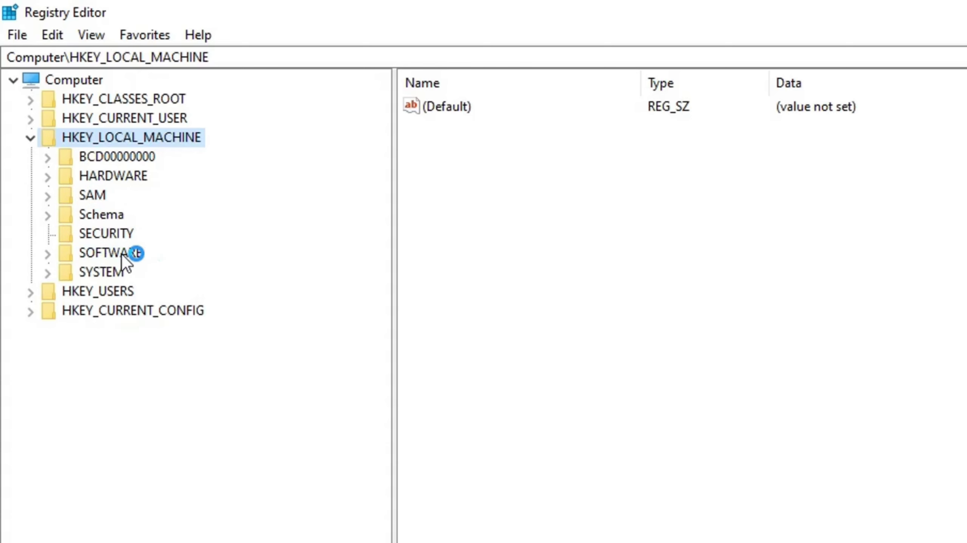
Expand the SOFTWARE key under HKEY_LOCAL_MACHINE, followed by its Policies key and the Microsoft key inside Policies.
click(53, 255)
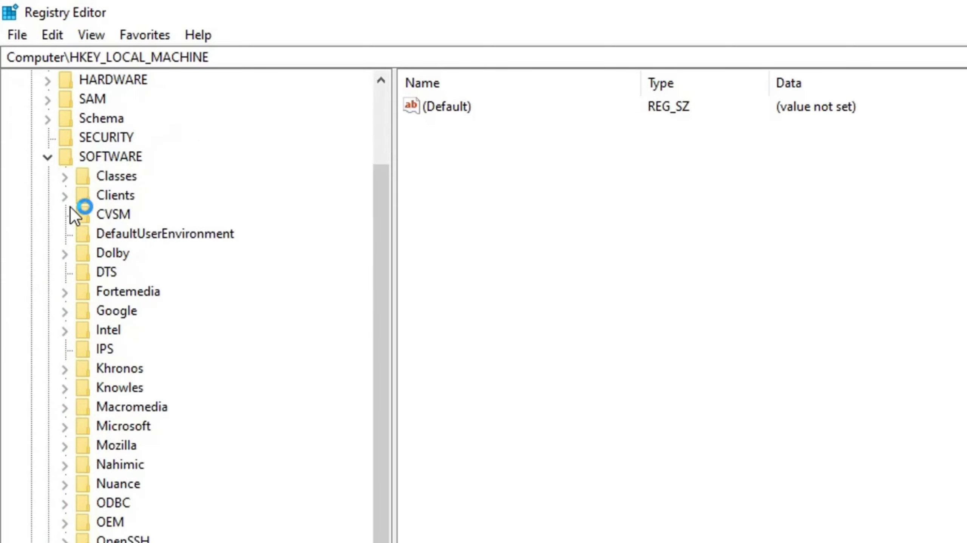
click(99, 158)
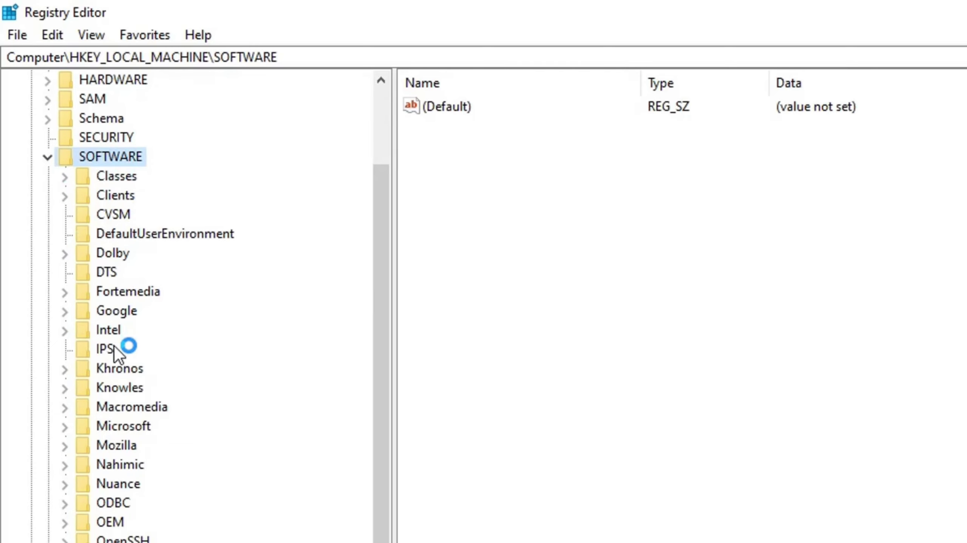
scroll(114, 348, down, 1)
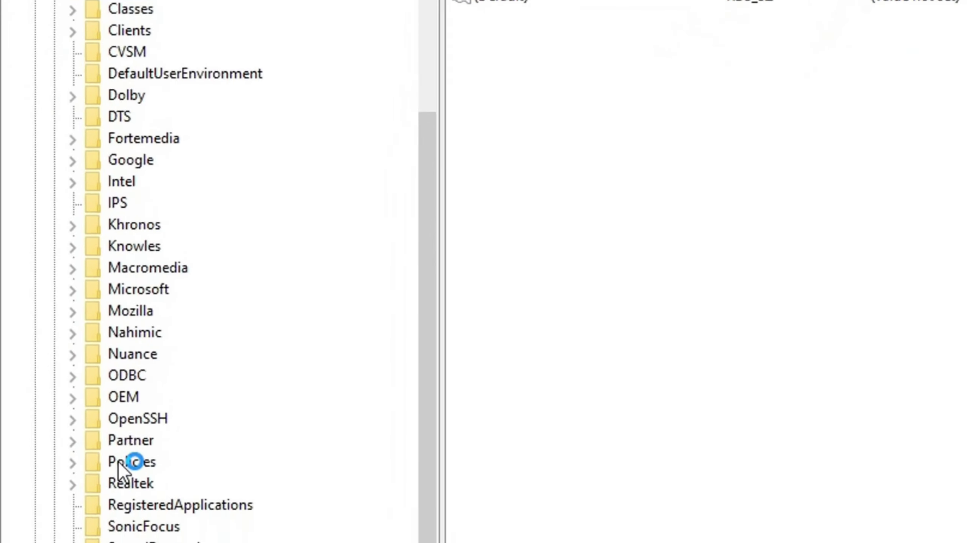
click(114, 522)
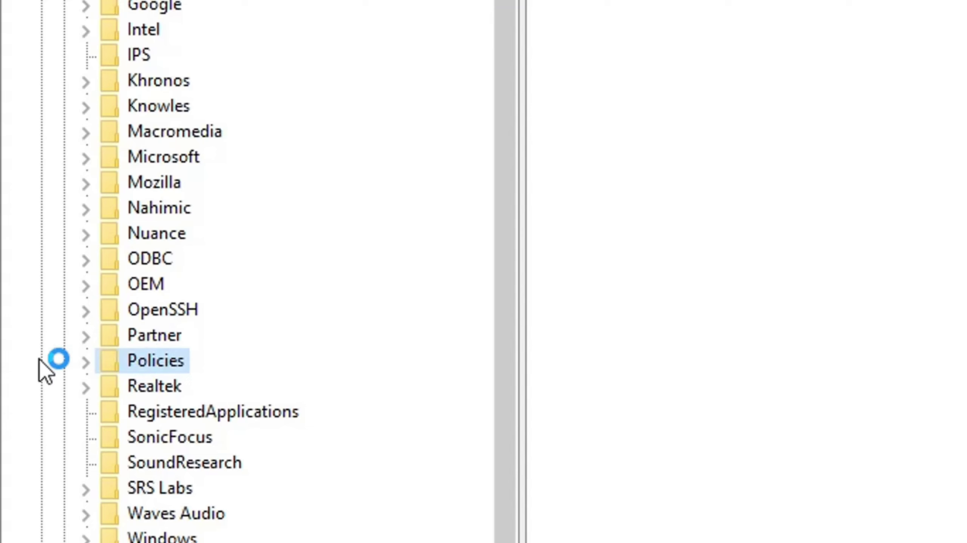
click(86, 361)
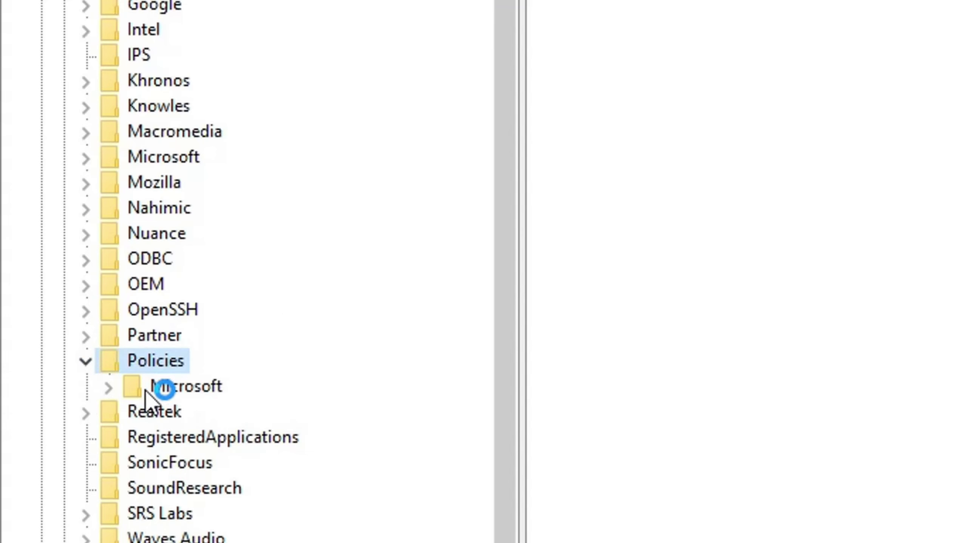
click(109, 387)
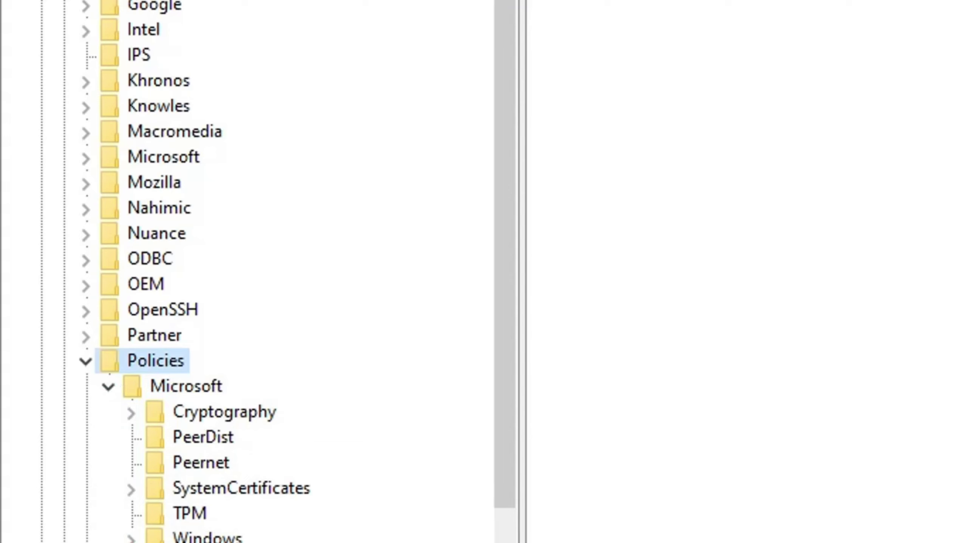
Select the Windows NT key under Policies\Microsoft and expand its subkeys.
scroll(339, 534, down, 3)
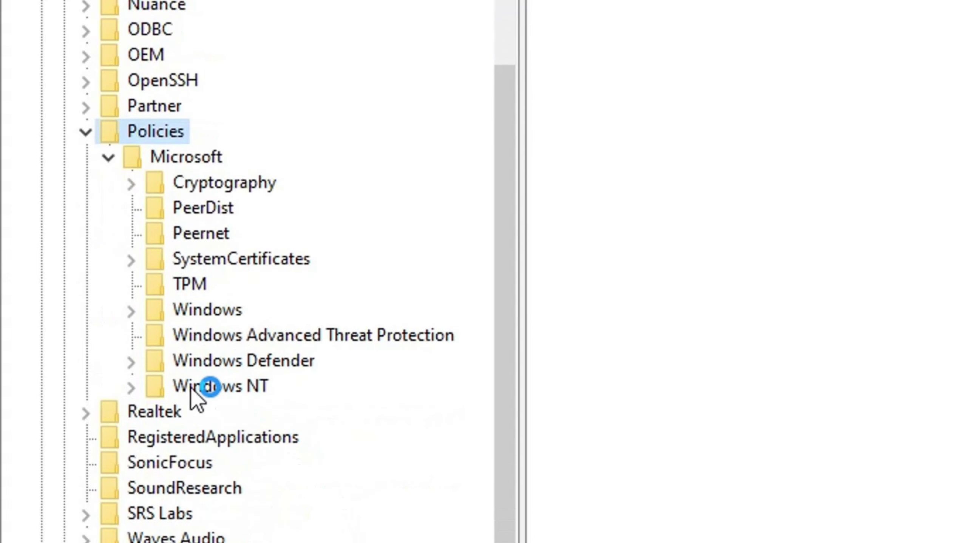
click(188, 157)
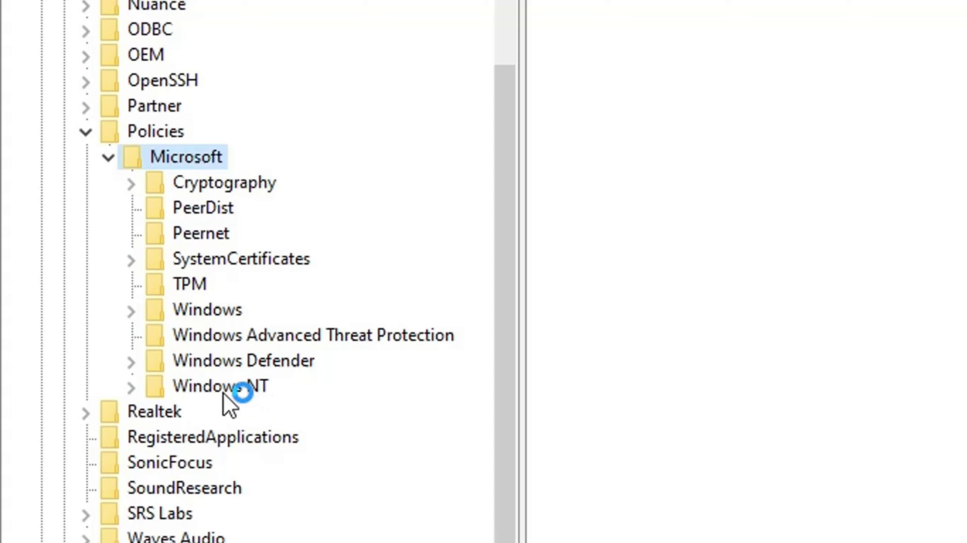
click(212, 386)
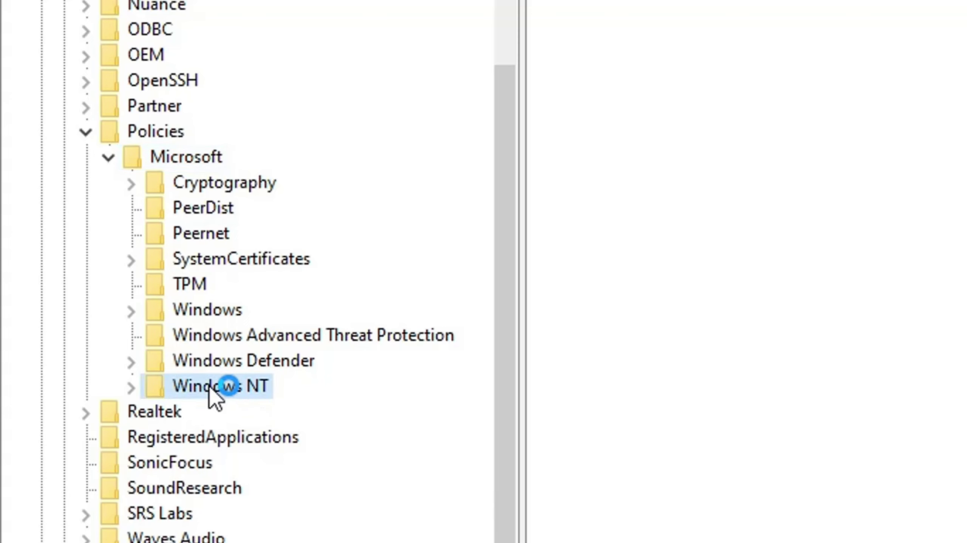
click(133, 387)
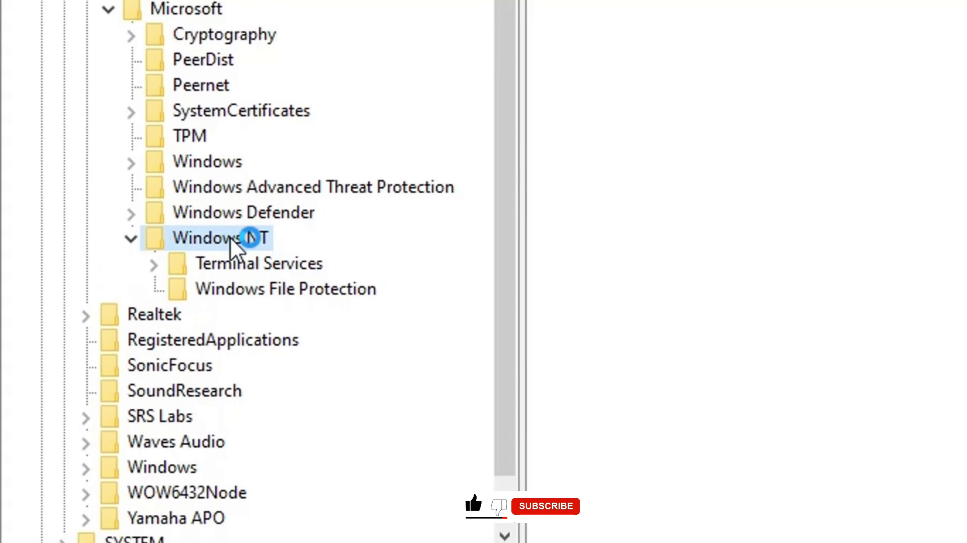
Create a new key named Printers under the Windows NT key.
right_click(234, 238)
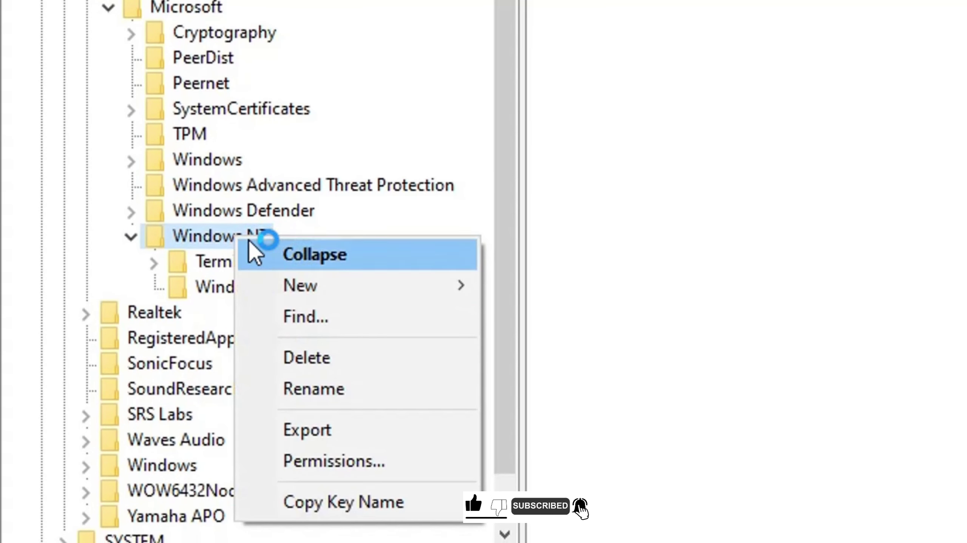
mouse_move(320, 279)
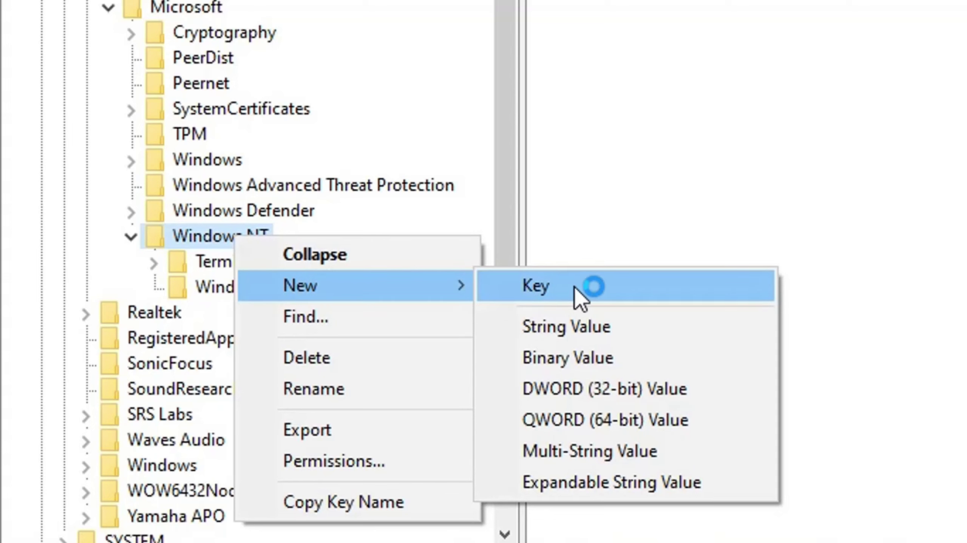
click(565, 293)
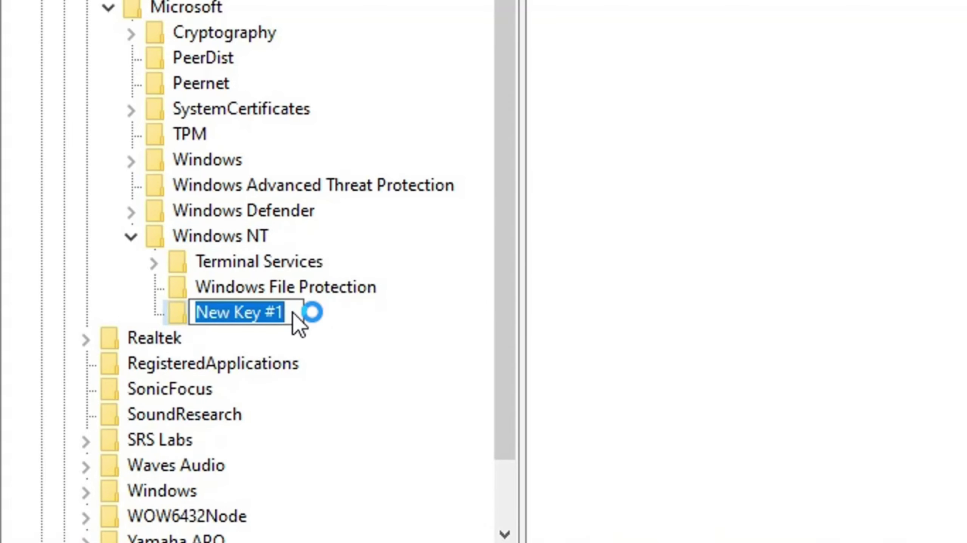
text(Pr)
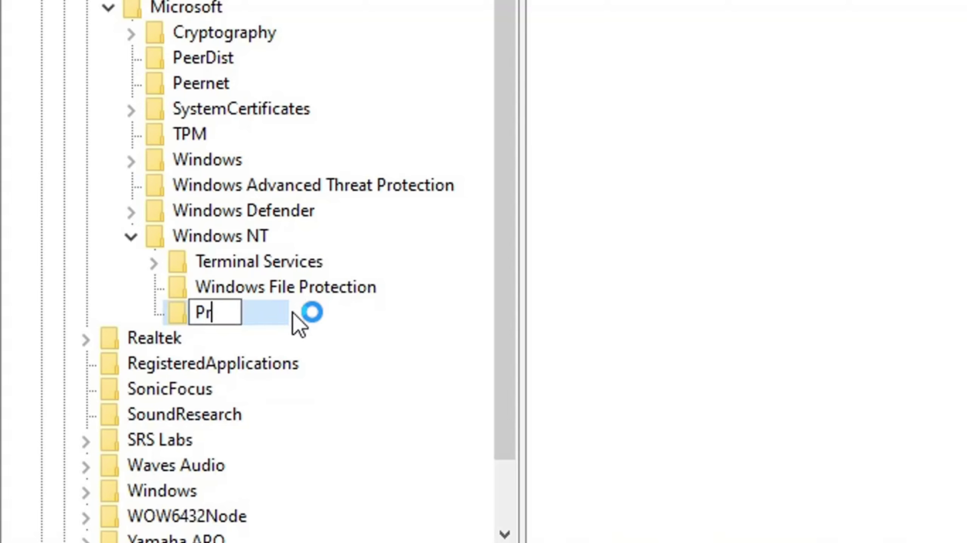
text(in)
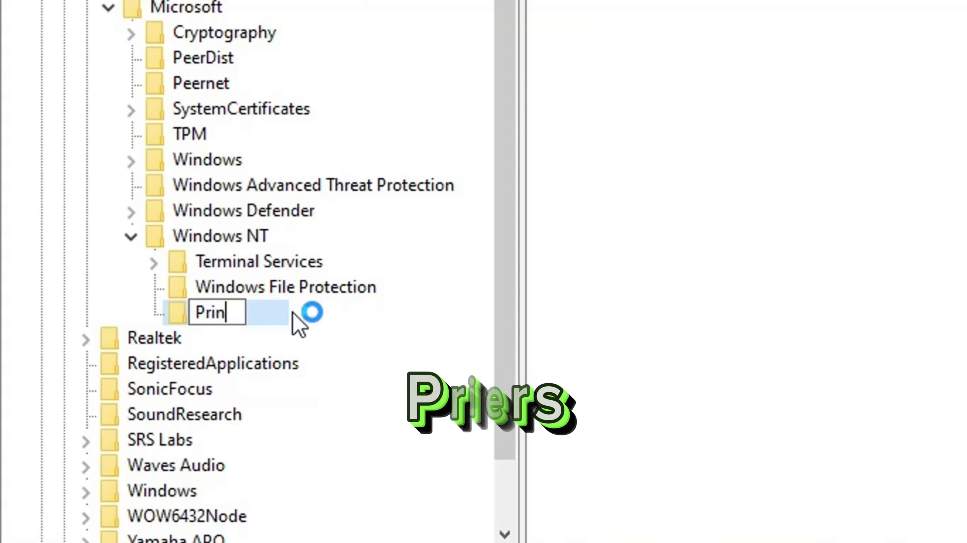
text(t)
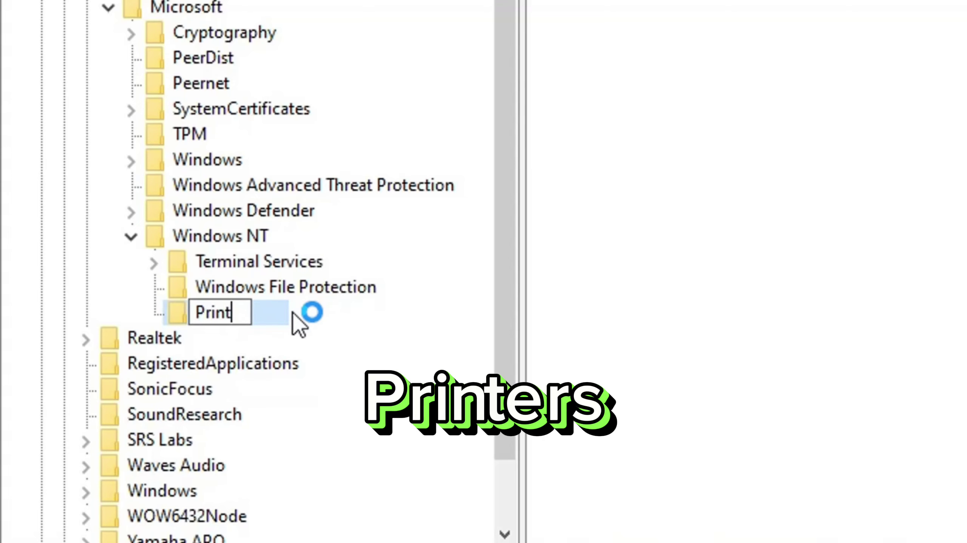
text(er)
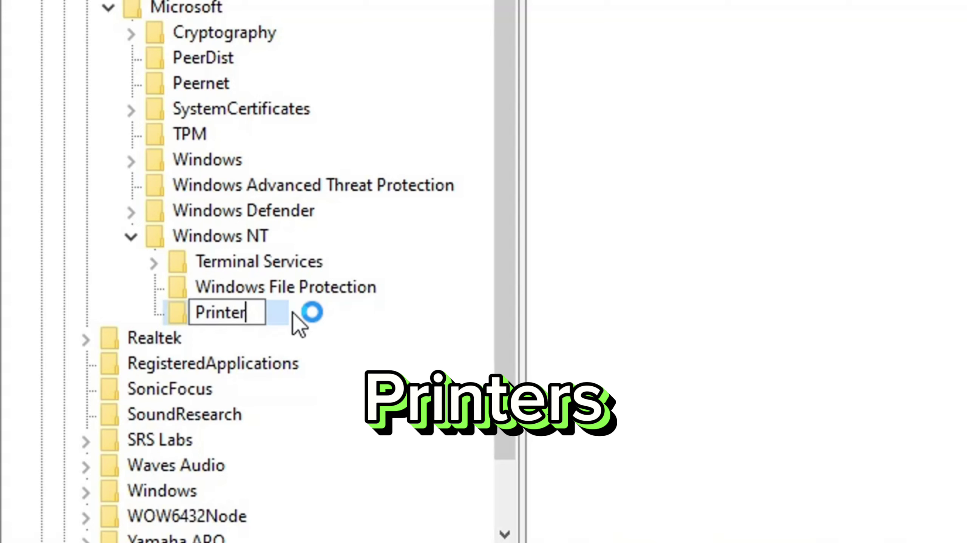
text(s)
key(Return)
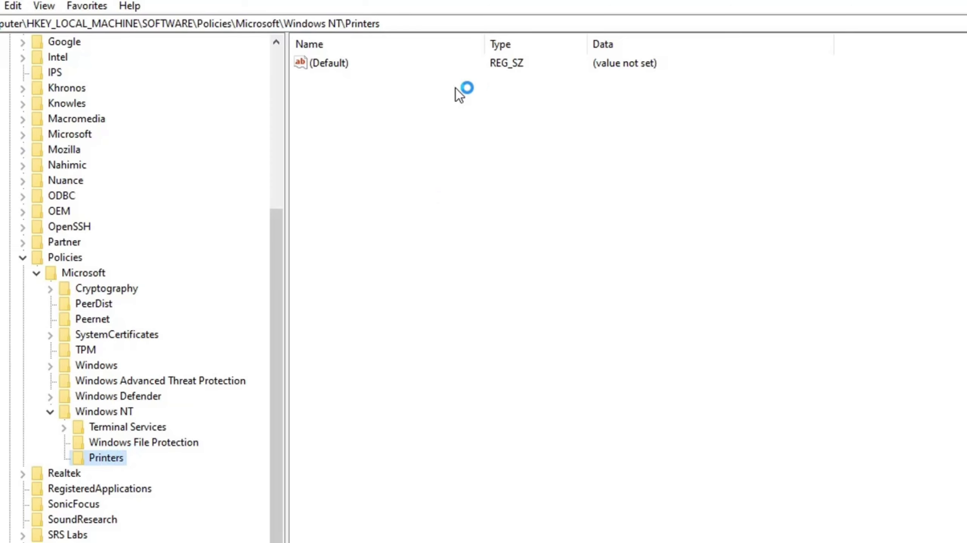
Create a new DWORD (32-bit) value named CopyFilesPolicy in the Printers key.
click(131, 442)
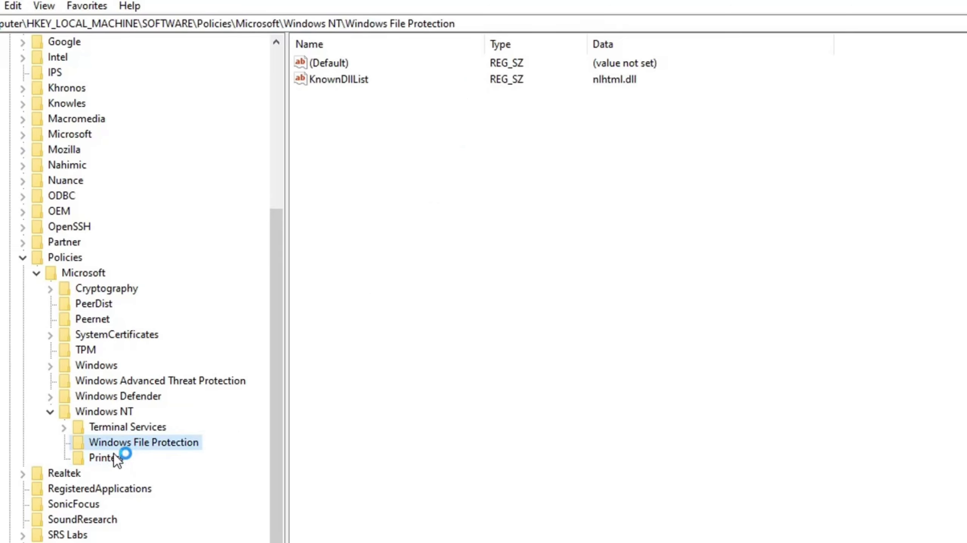
click(114, 458)
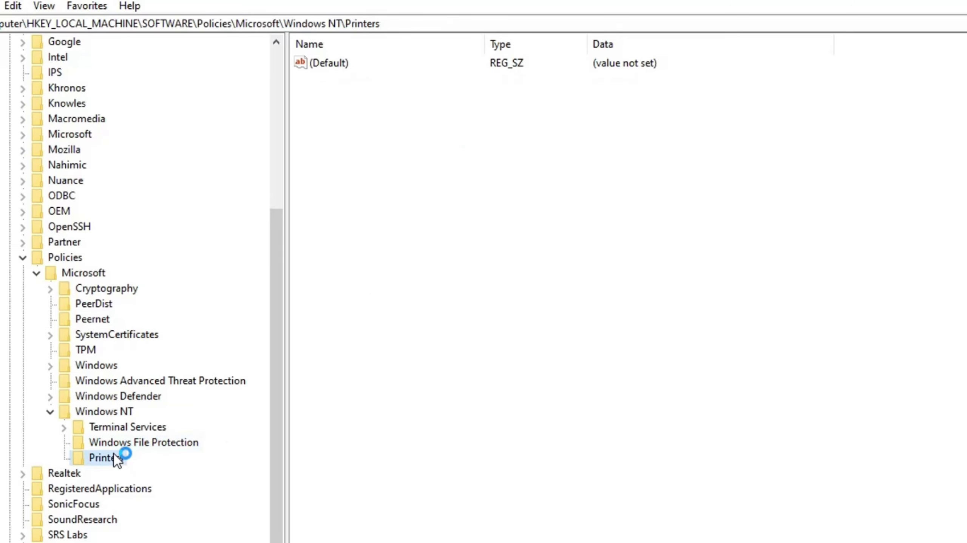
click(338, 65)
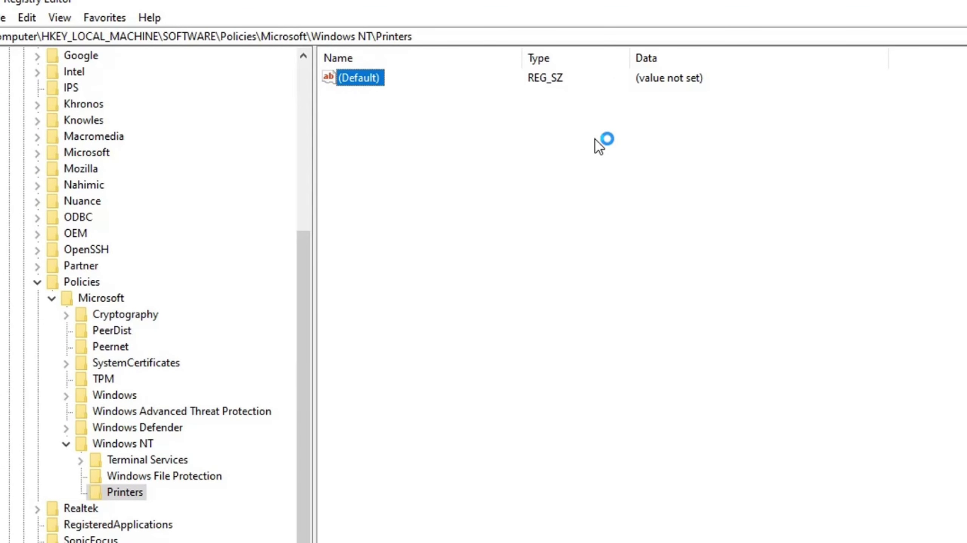
right_click(448, 151)
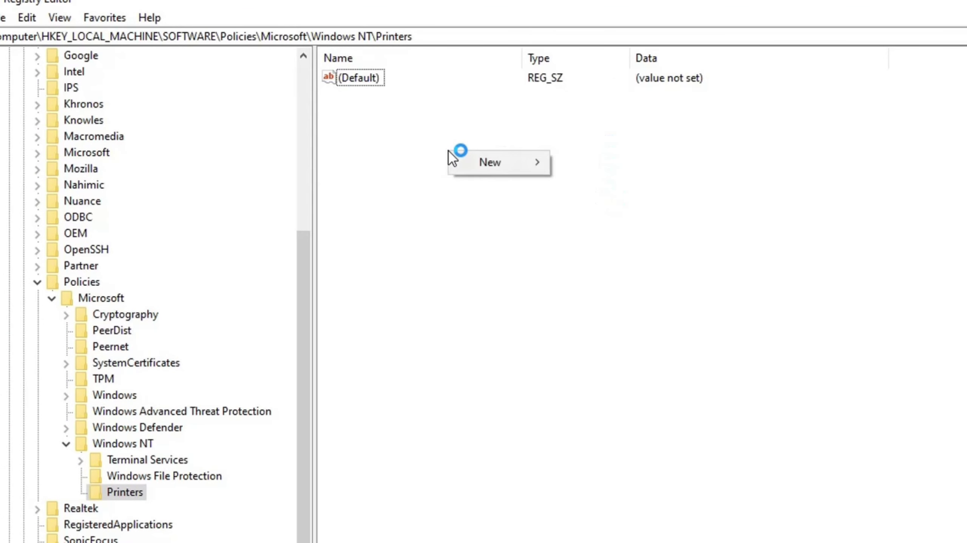
click(531, 166)
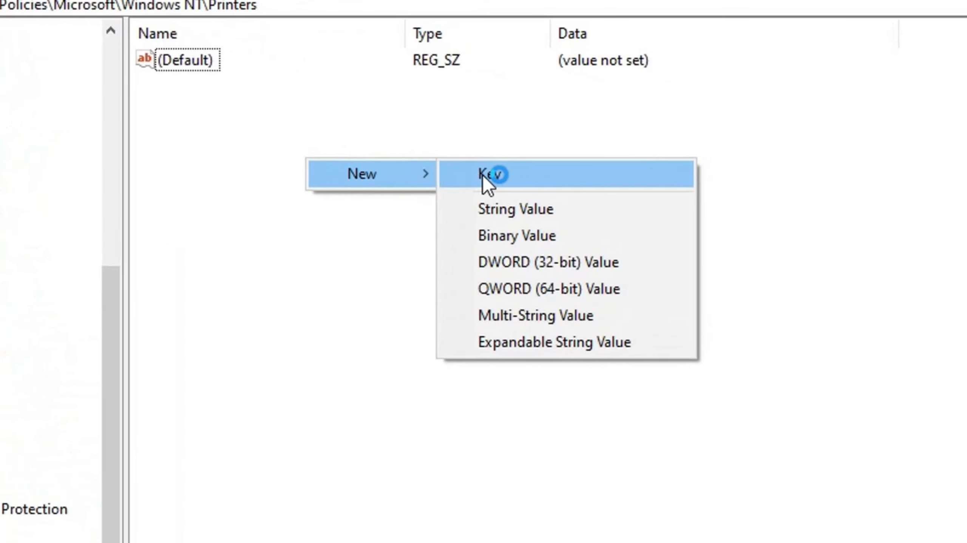
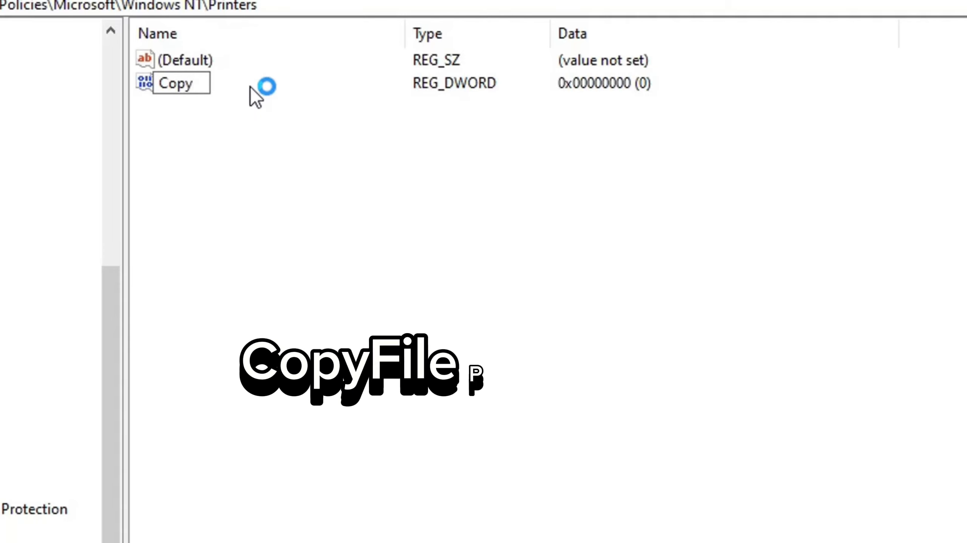
text(FilesPolicy)
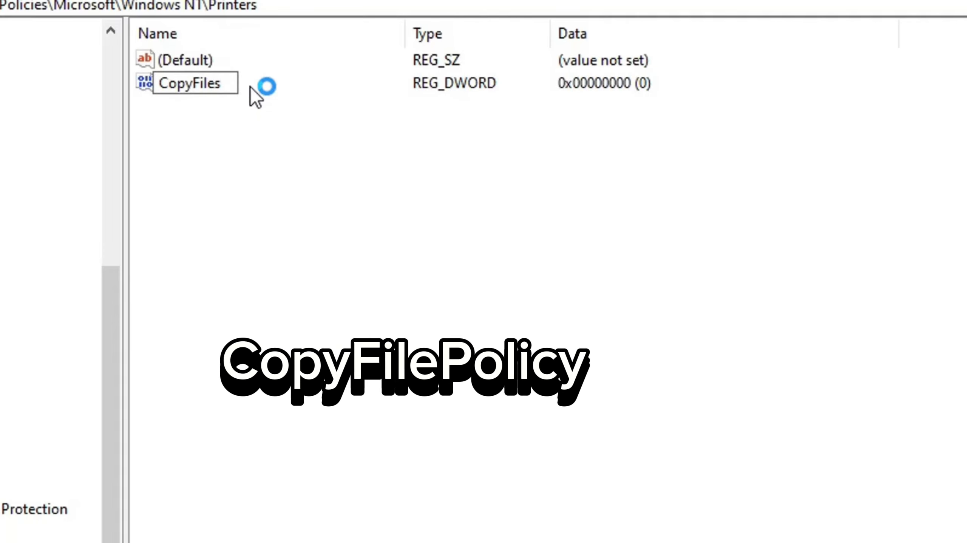
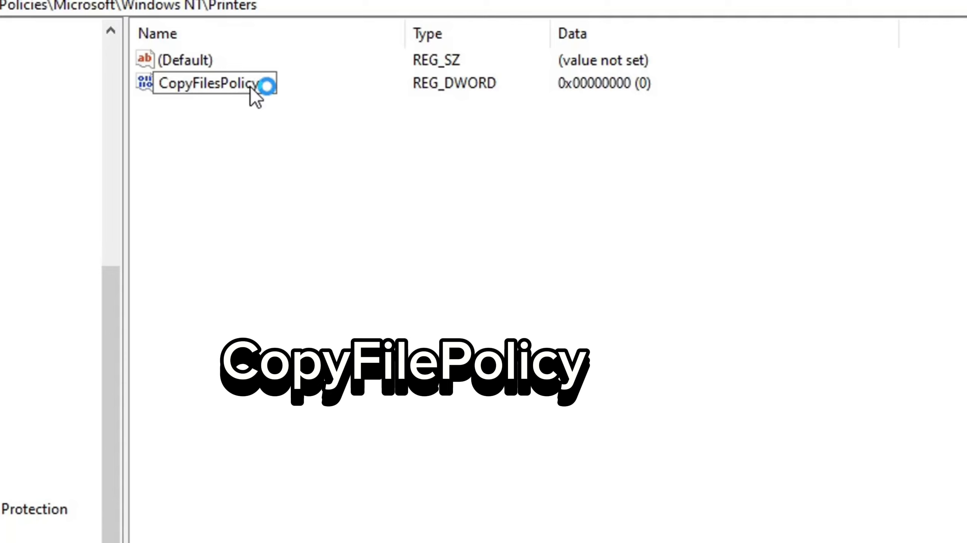
text(y)
drag(261, 86, 151, 86)
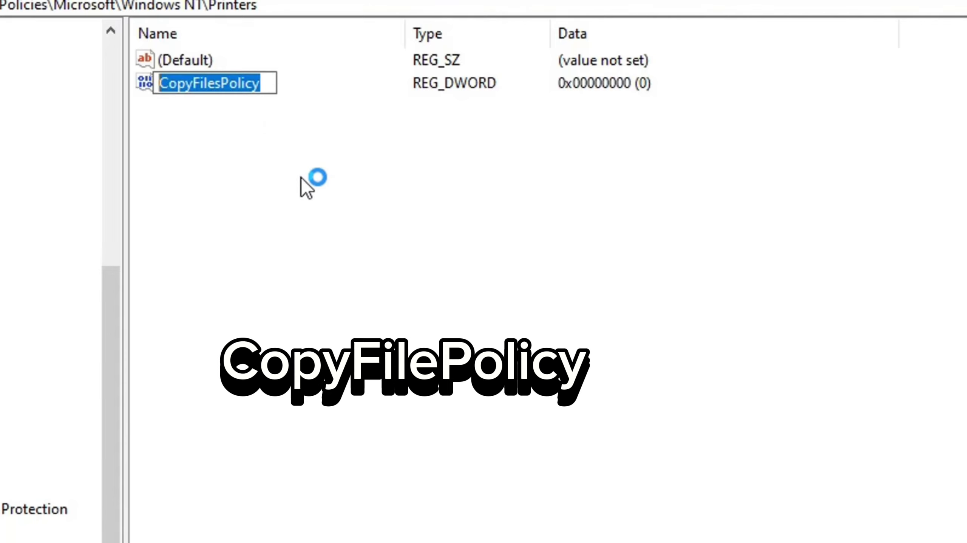
key(Return)
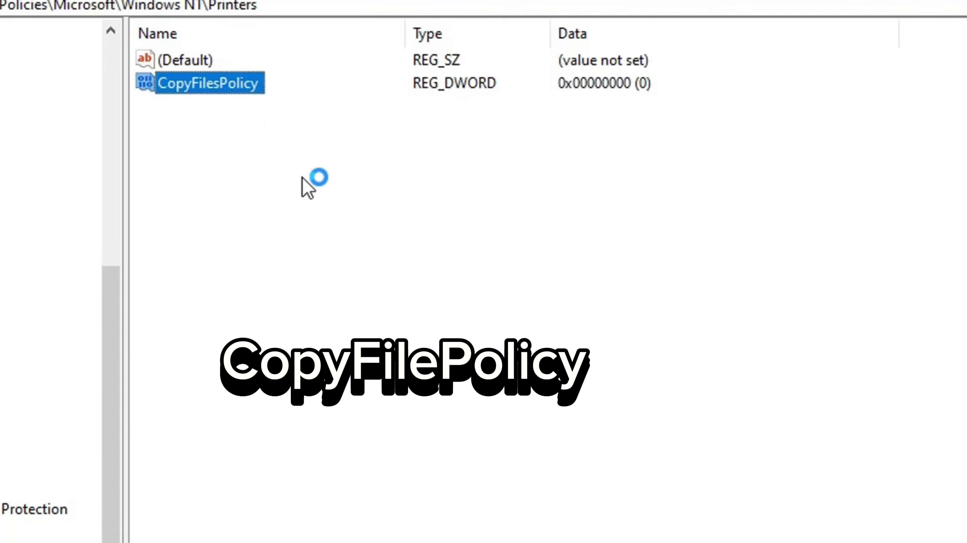
Modify CopyFilesPolicy and set its value data to 1 with the hexadecimal base.
right_click(220, 77)
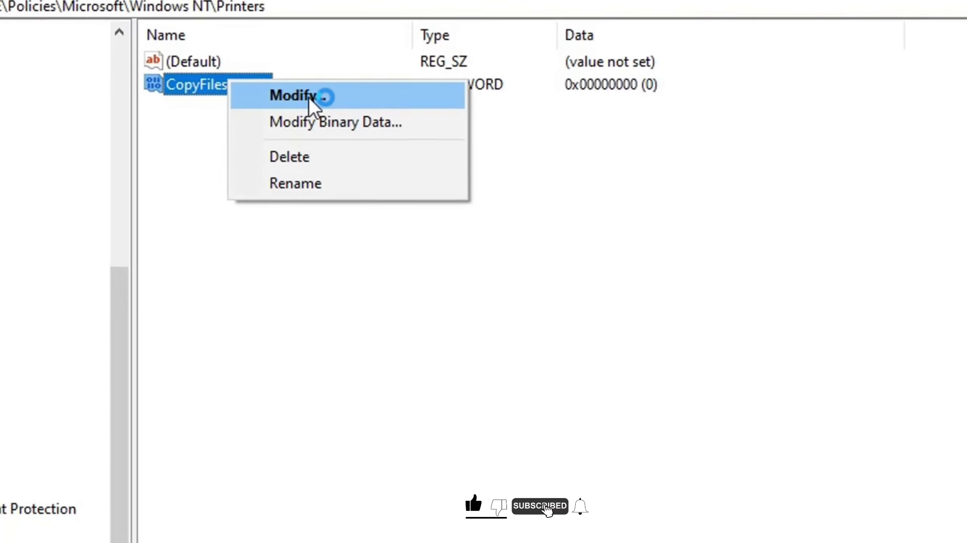
click(300, 98)
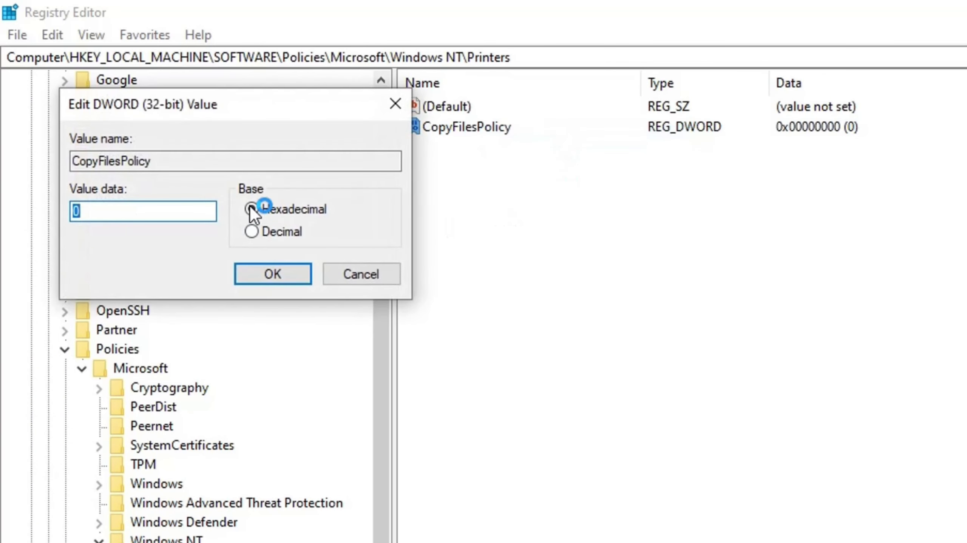
click(139, 210)
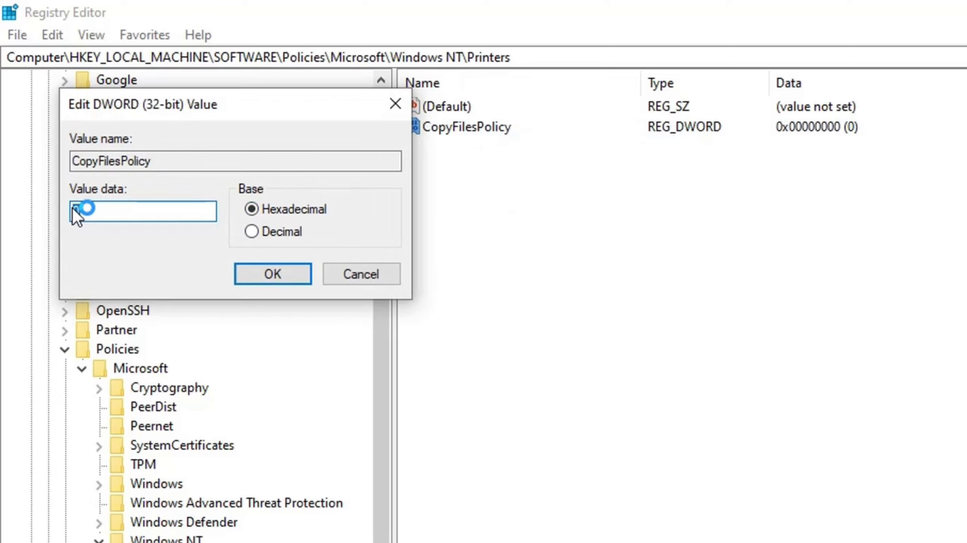
text(1)
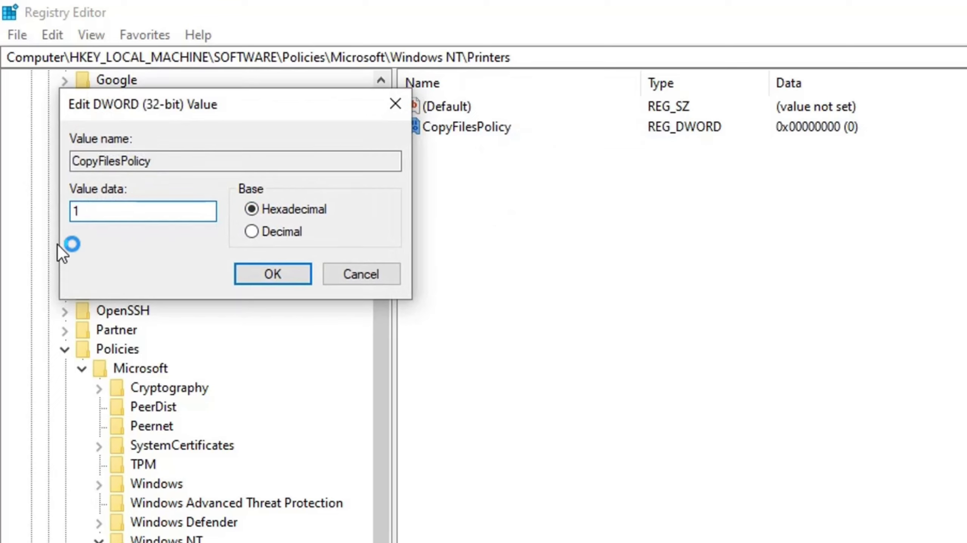
click(261, 276)
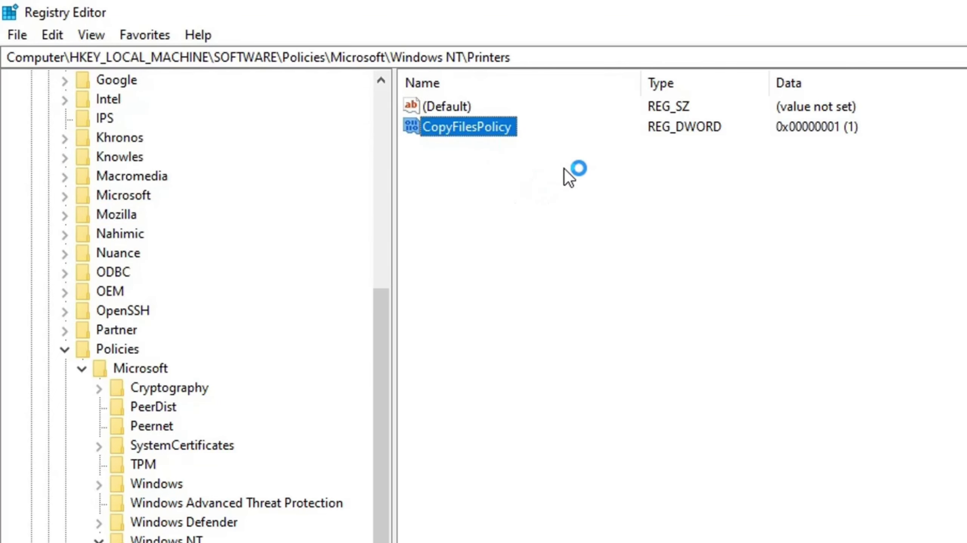
Reopen CopyFilesPolicy for editing to check its value data and base, and close the value dialog.
click(846, 133)
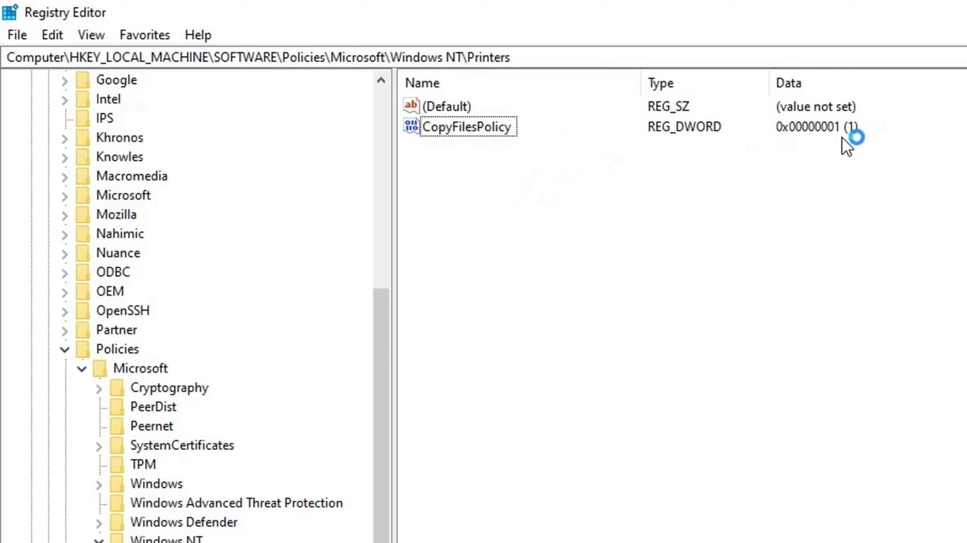
right_click(468, 127)
click(534, 140)
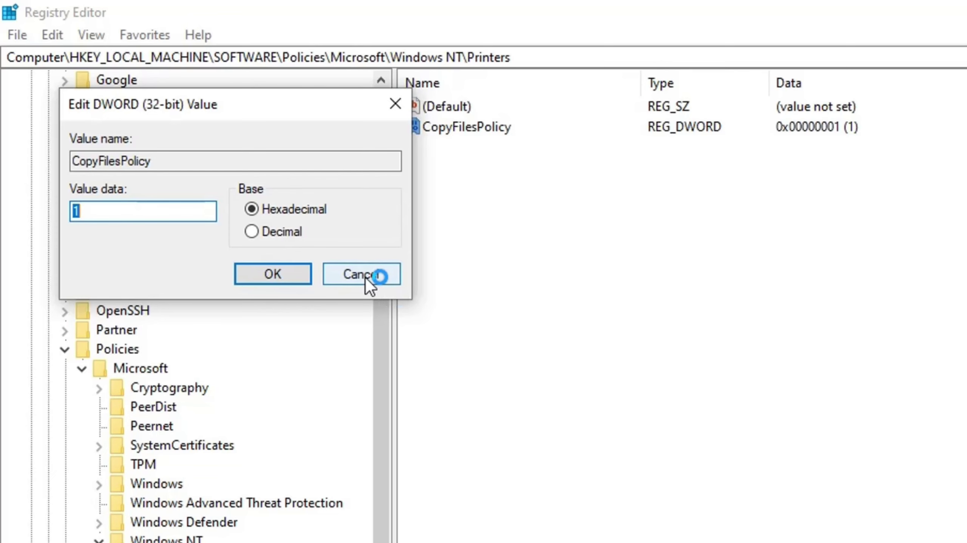
click(285, 281)
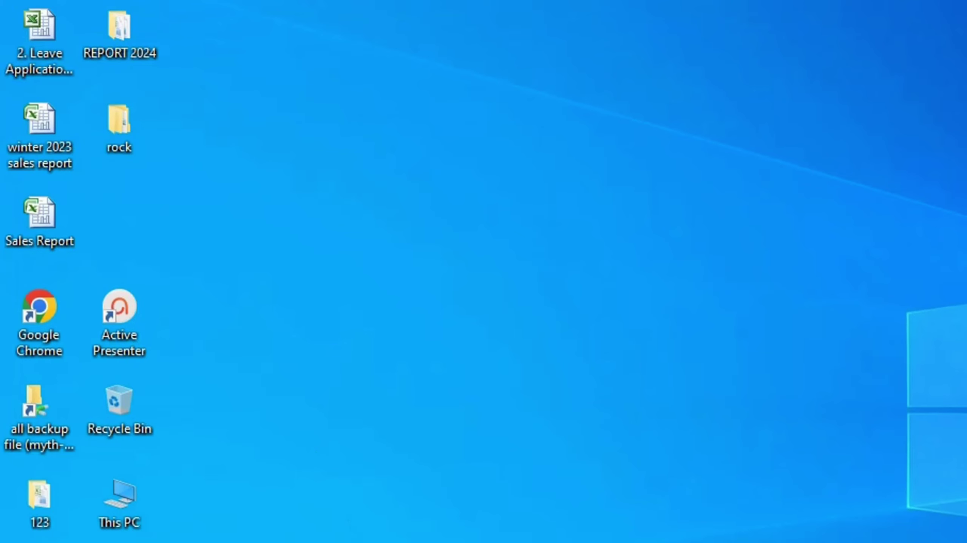
Open the network computer \\myth-print through the Run dialog.
key(super)
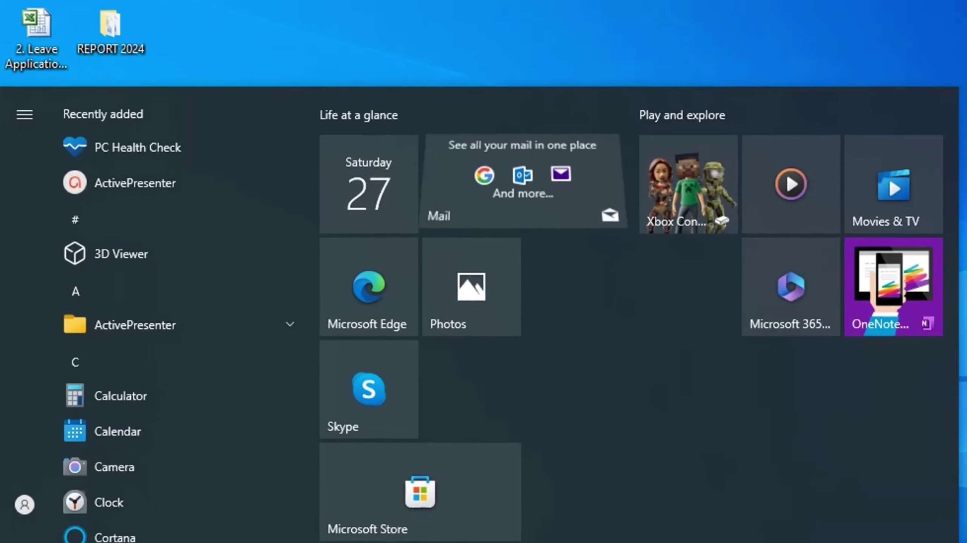
text(run)
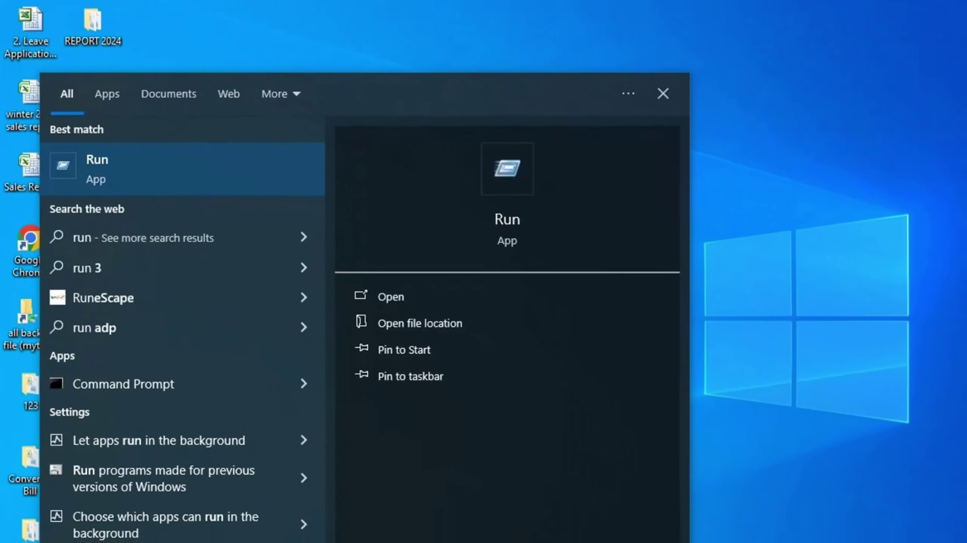
key(Return)
drag(116, 464, 60, 465)
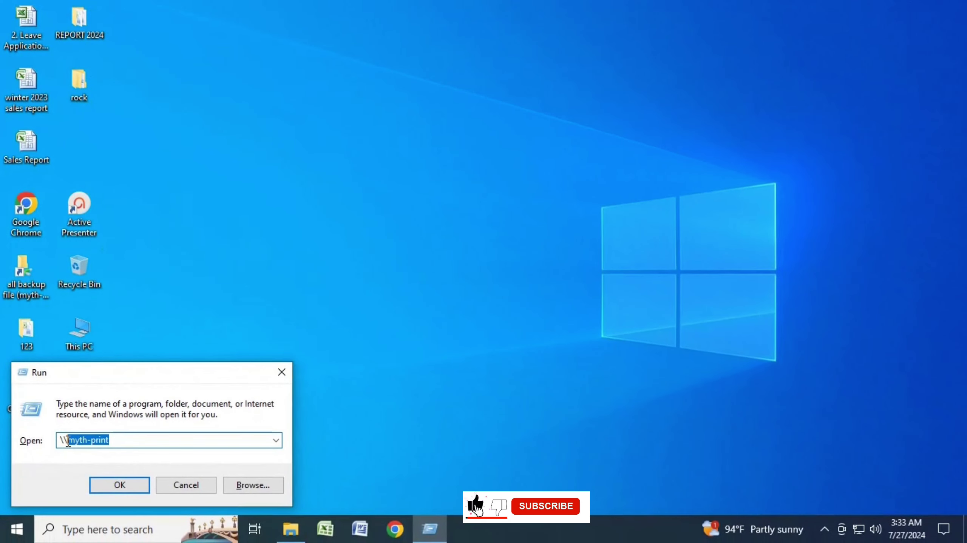
click(67, 440)
click(119, 484)
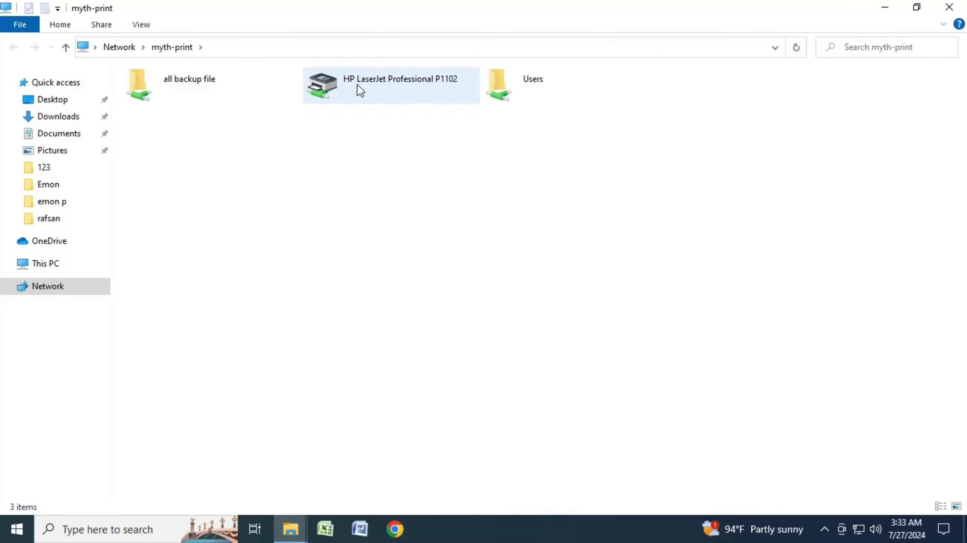
Connect to the shared HP LaserJet Professional P1102 printer on myth-print.
right_click(371, 84)
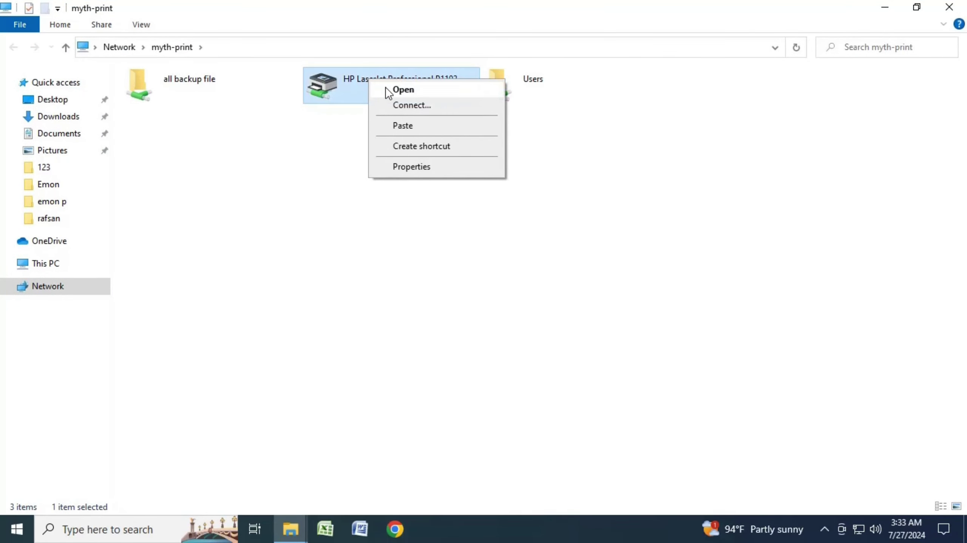
click(404, 107)
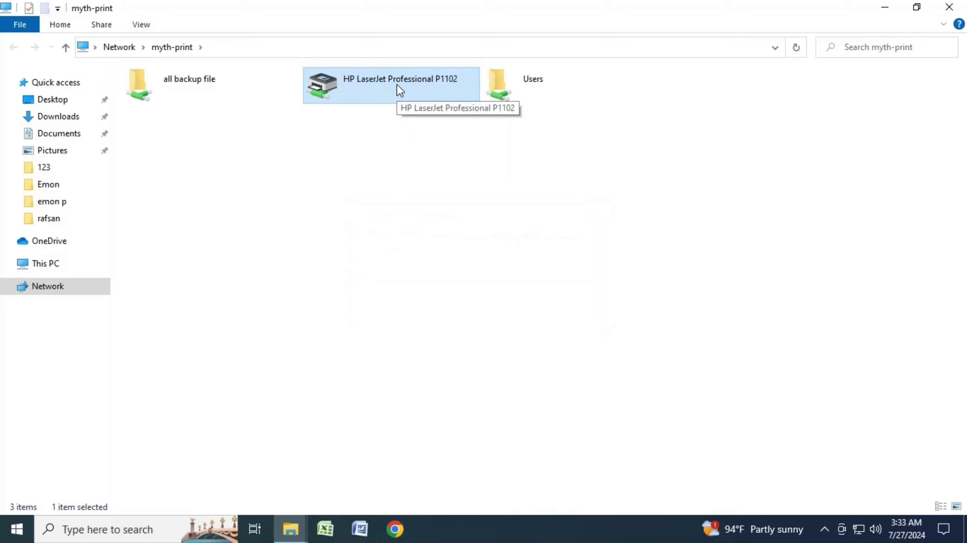
right_click(396, 85)
click(424, 109)
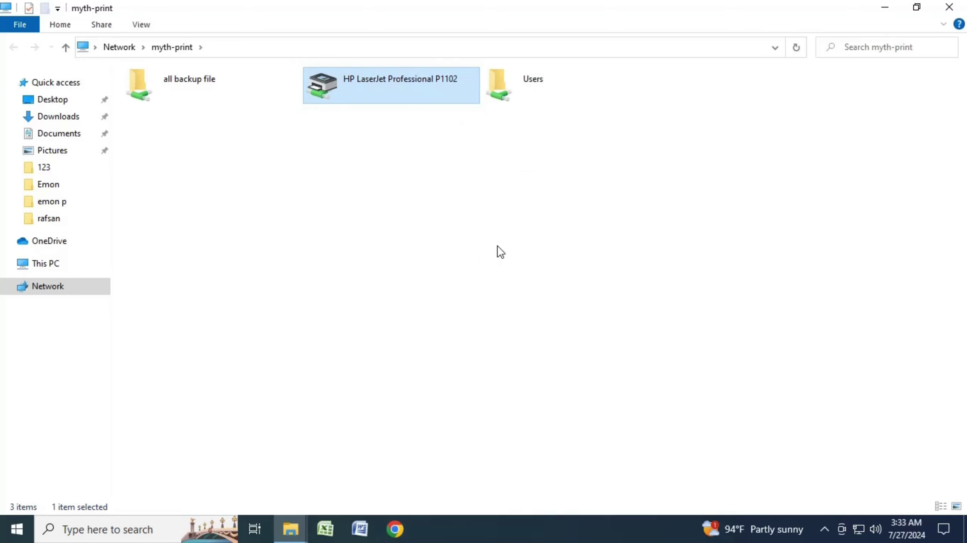
Switch to Control Panel and open Devices and Printers.
click(17, 528)
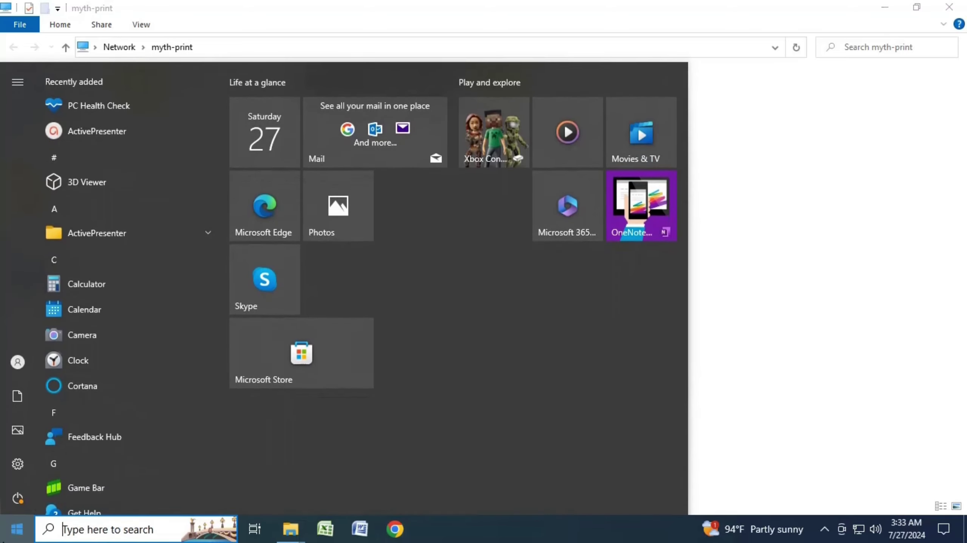
text(com)
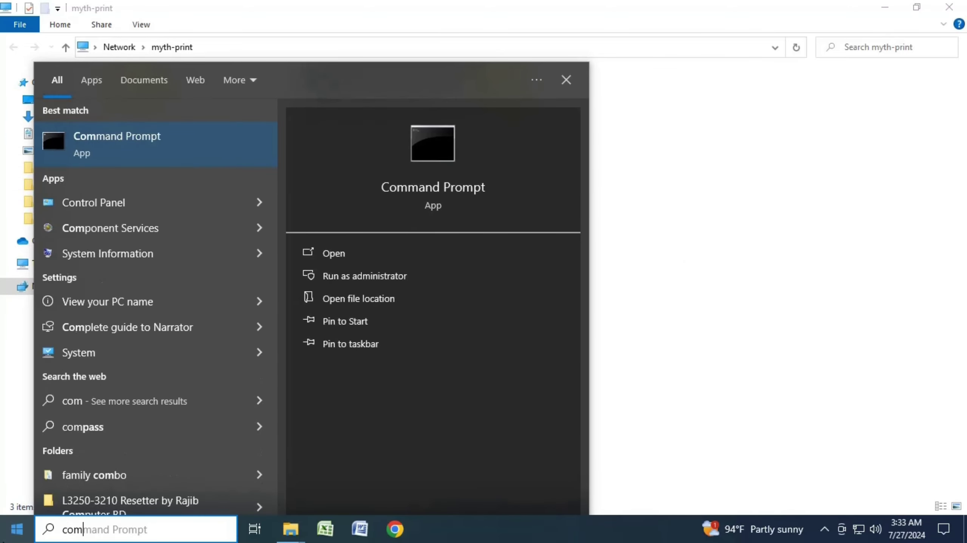
click(130, 207)
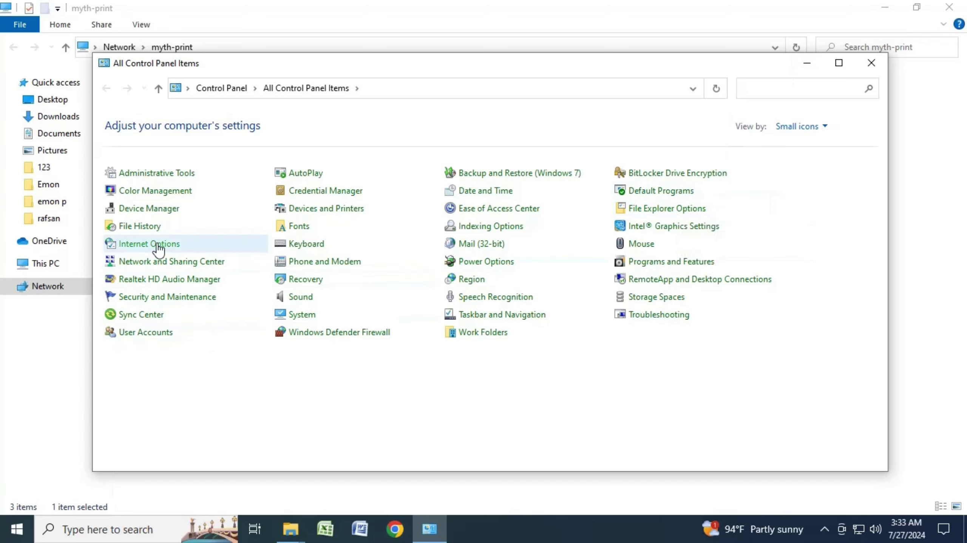
click(328, 209)
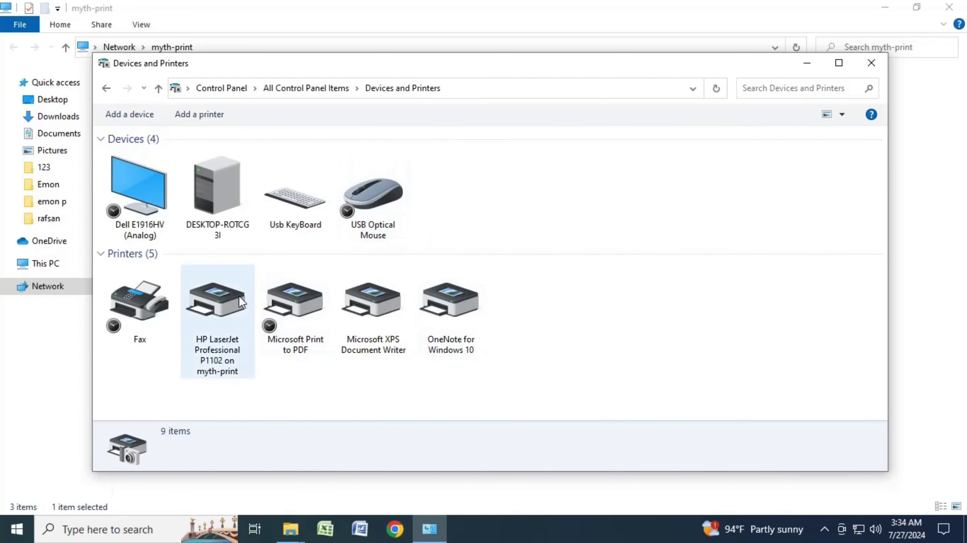
Set HP LaserJet Professional P1102 on myth-print as the default printer, and close the Devices and Printers and myth-print windows.
click(215, 303)
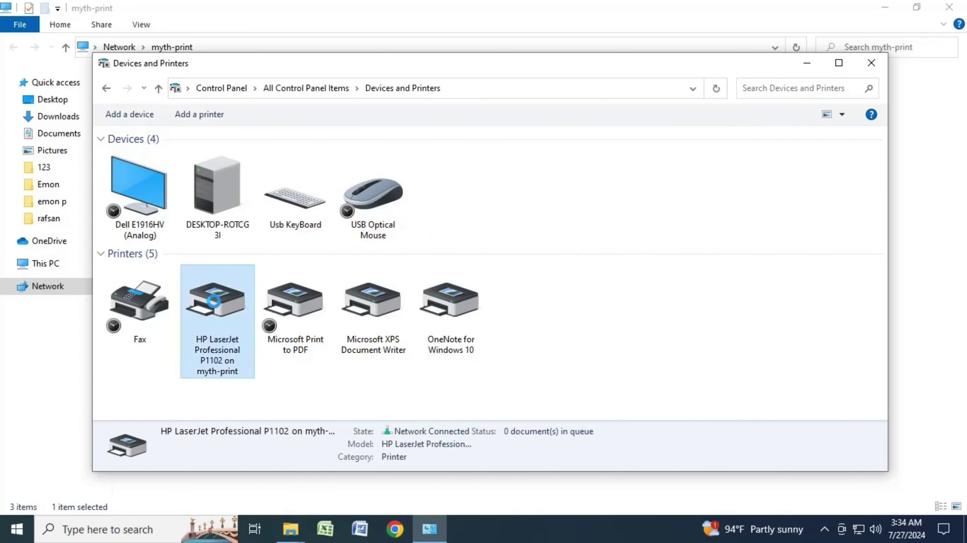
right_click(214, 303)
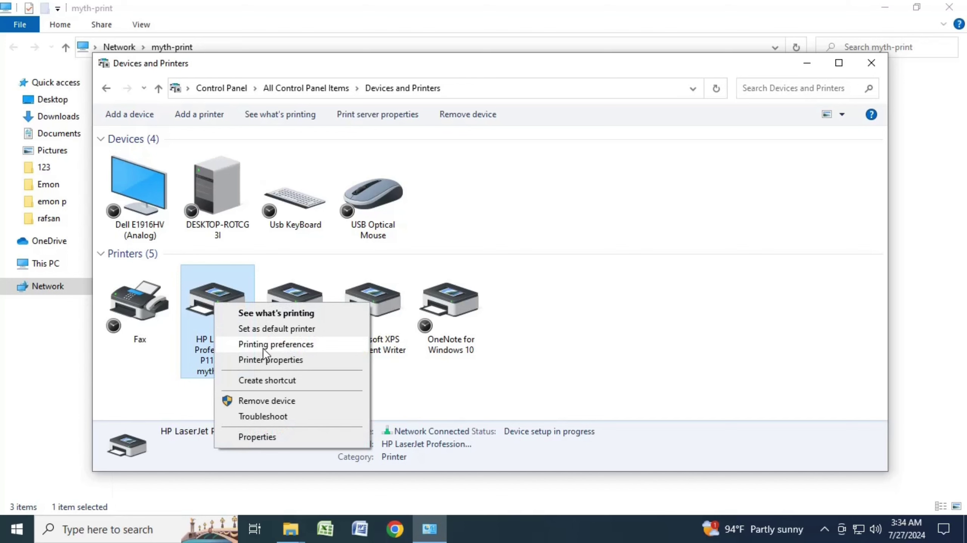
click(257, 329)
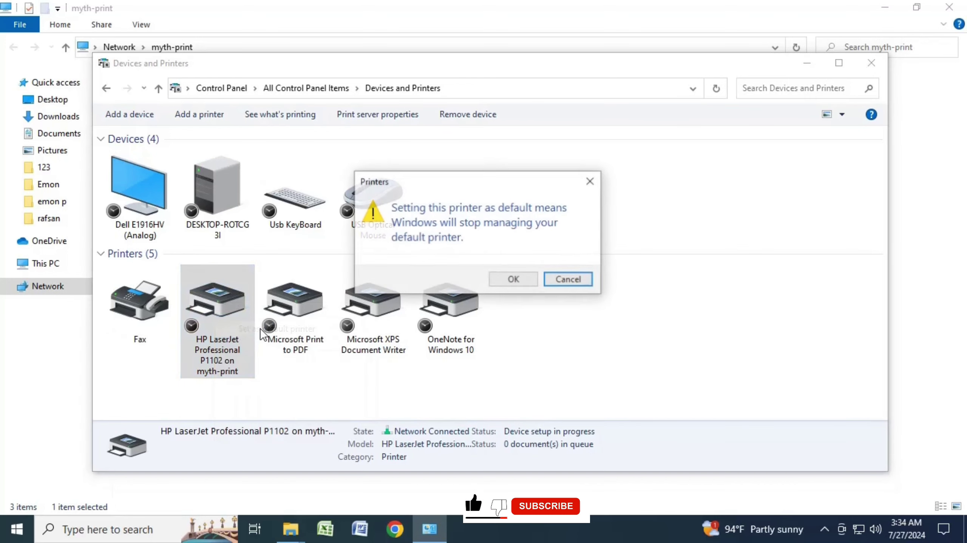
click(512, 281)
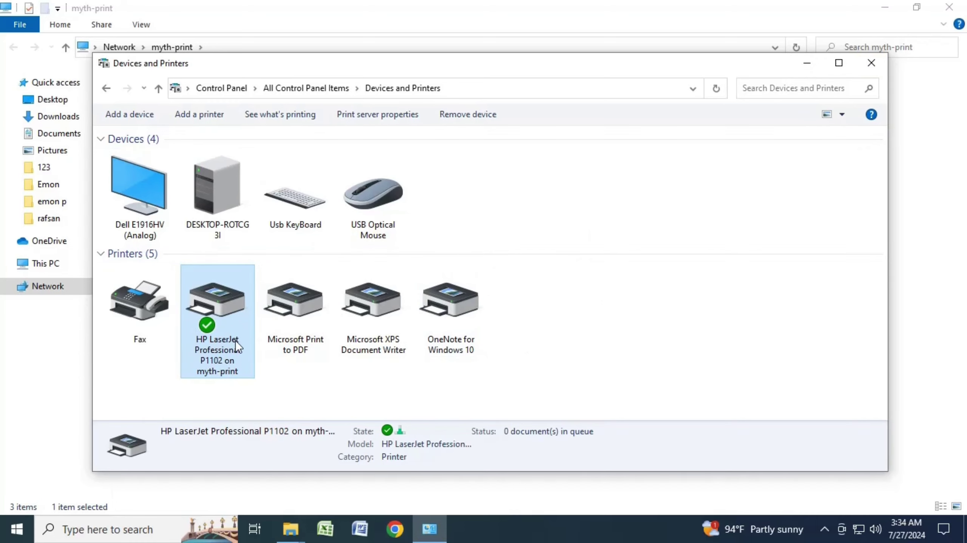
click(870, 63)
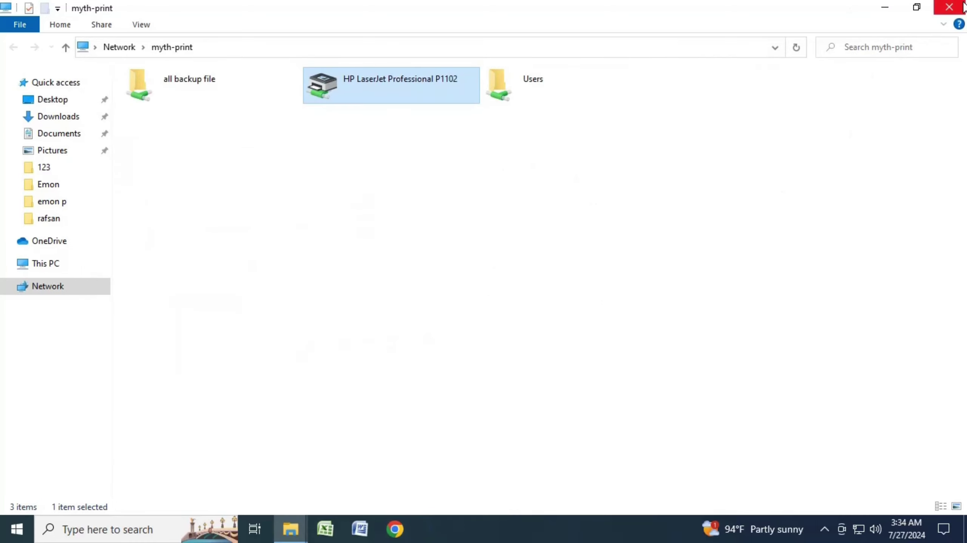
click(961, 7)
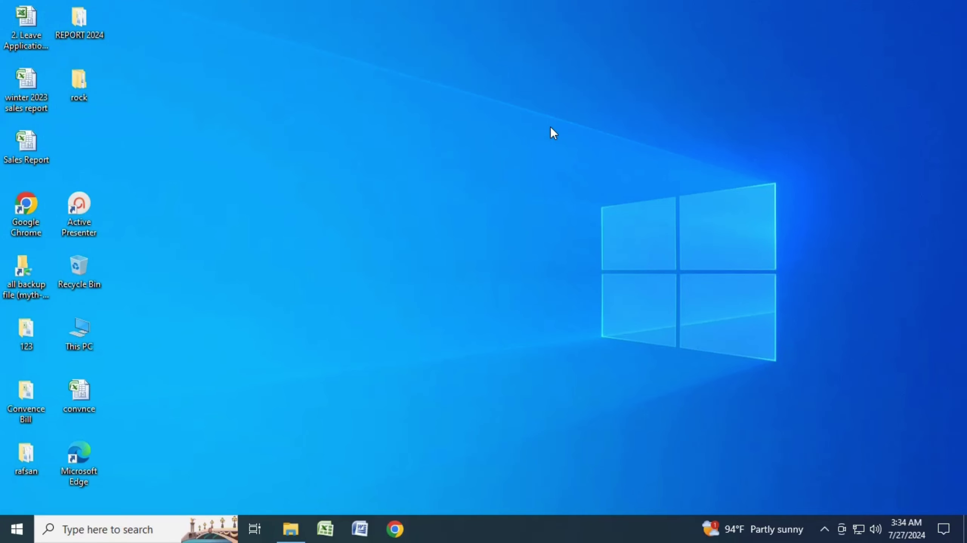